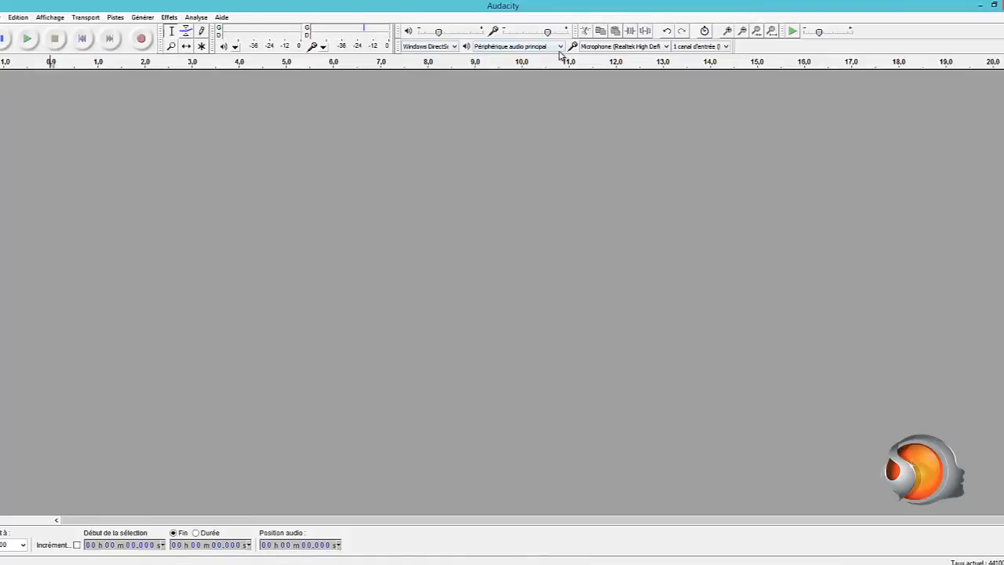
pyautogui.click(952, 564)
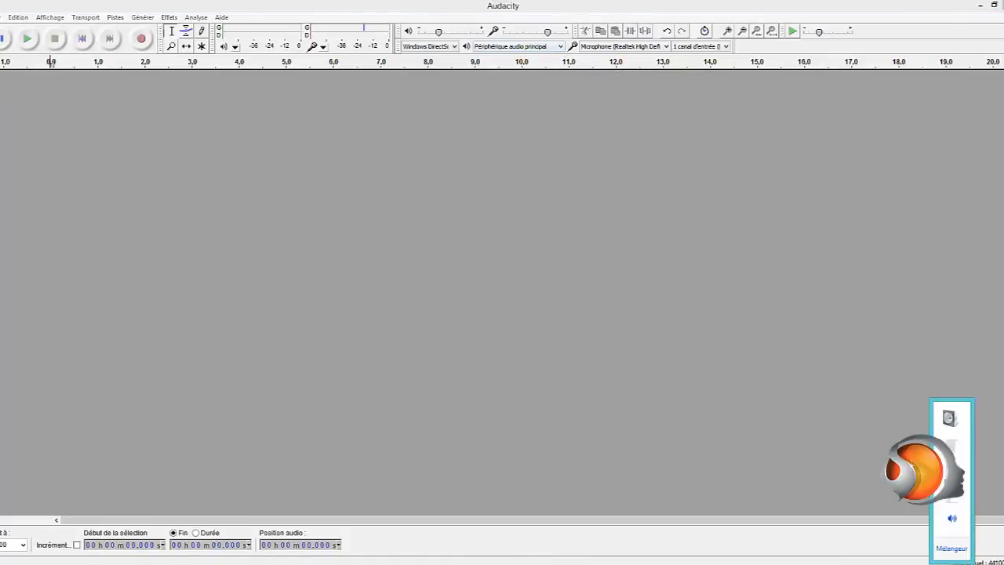
pyautogui.click(73, 233)
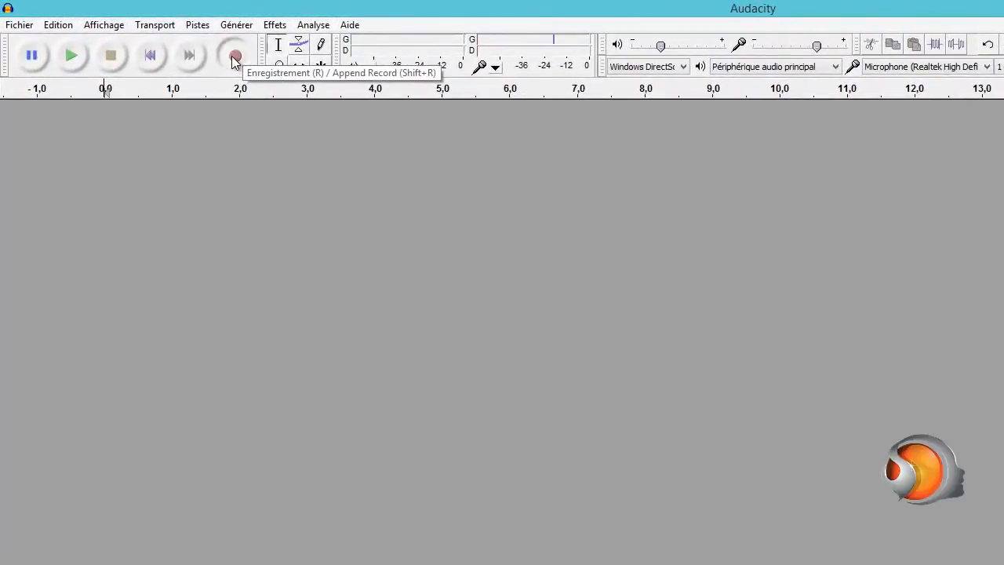
# Step: Record a voice clip of about 4.7 seconds from the microphone, ending with a short silence
pyautogui.click(234, 56)
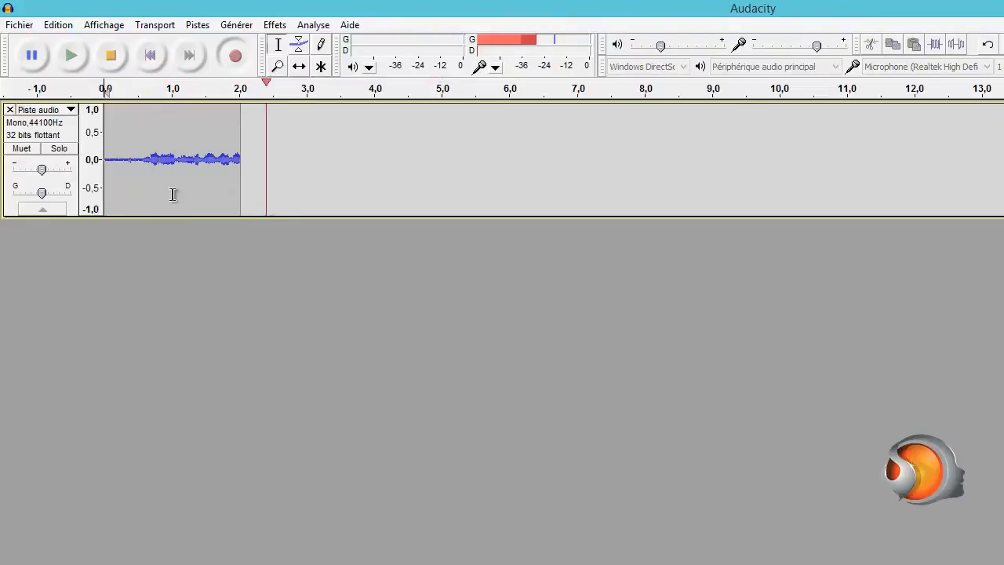
pyautogui.click(112, 62)
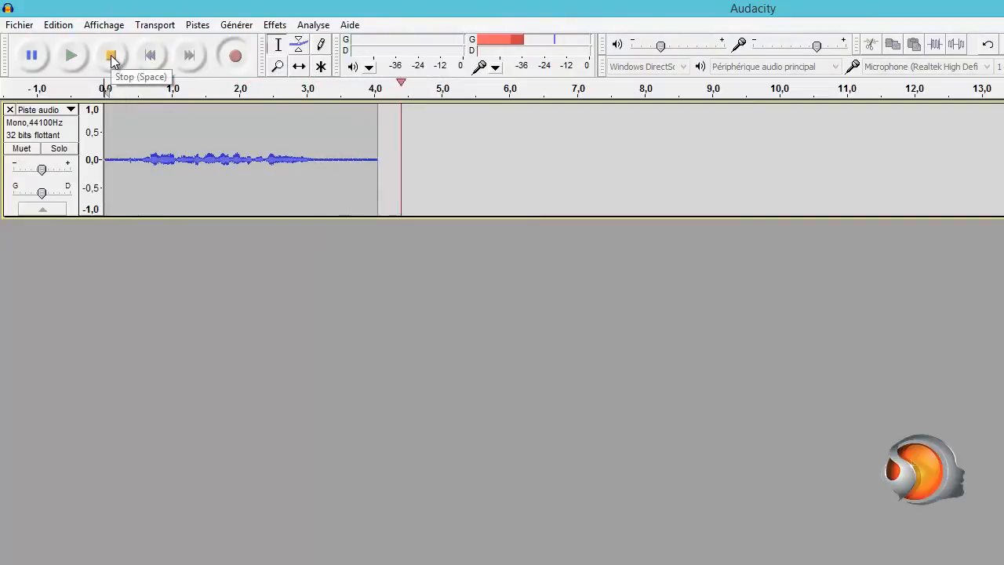
pyautogui.click(110, 56)
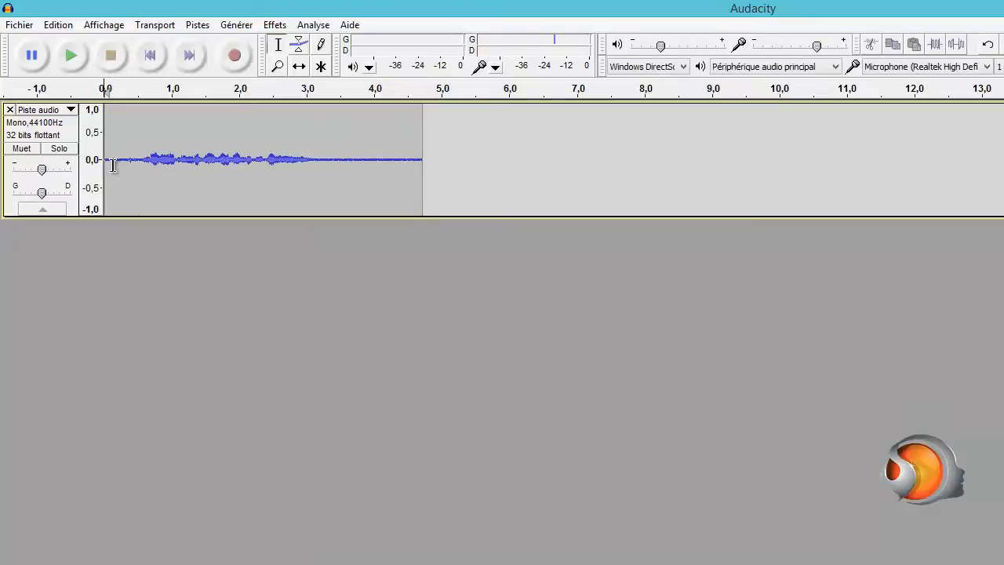
# Step: Examine the waveform by selecting the spoken passage and the quiet stretch after it in turn
pyautogui.moveTo(113, 165); pyautogui.dragTo(365, 178)
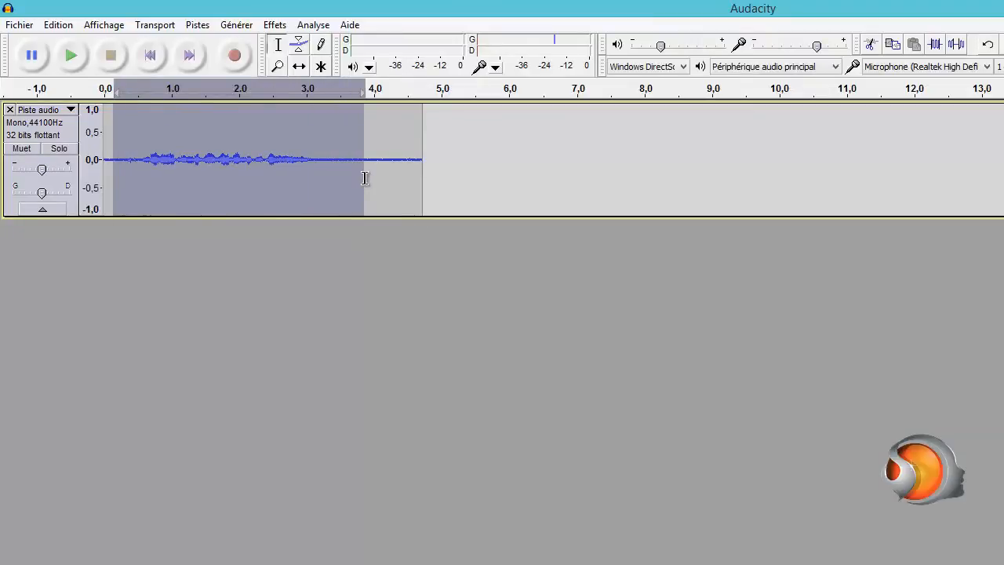
pyautogui.click(316, 174)
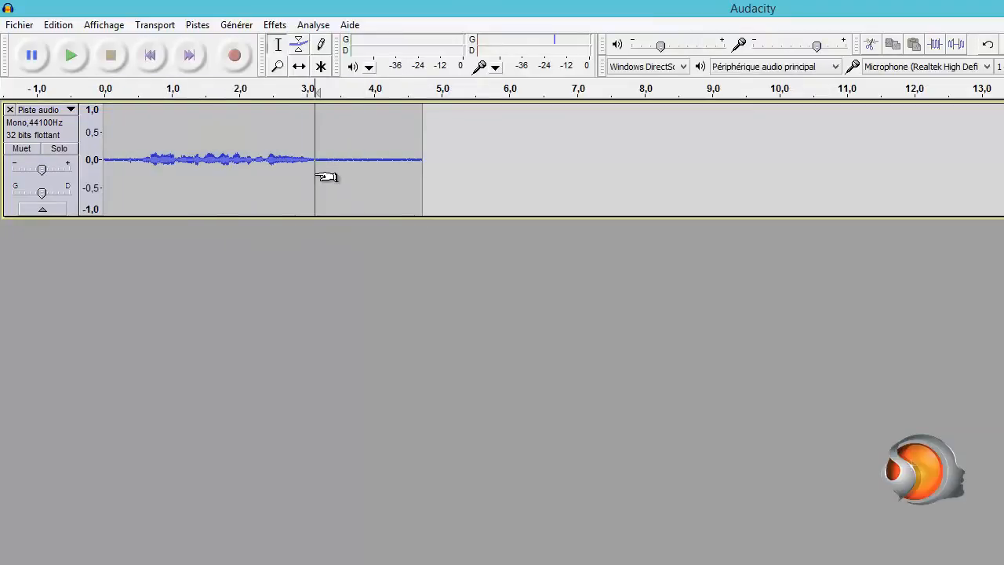
pyautogui.click(330, 169)
pyautogui.moveTo(330, 169); pyautogui.dragTo(398, 168)
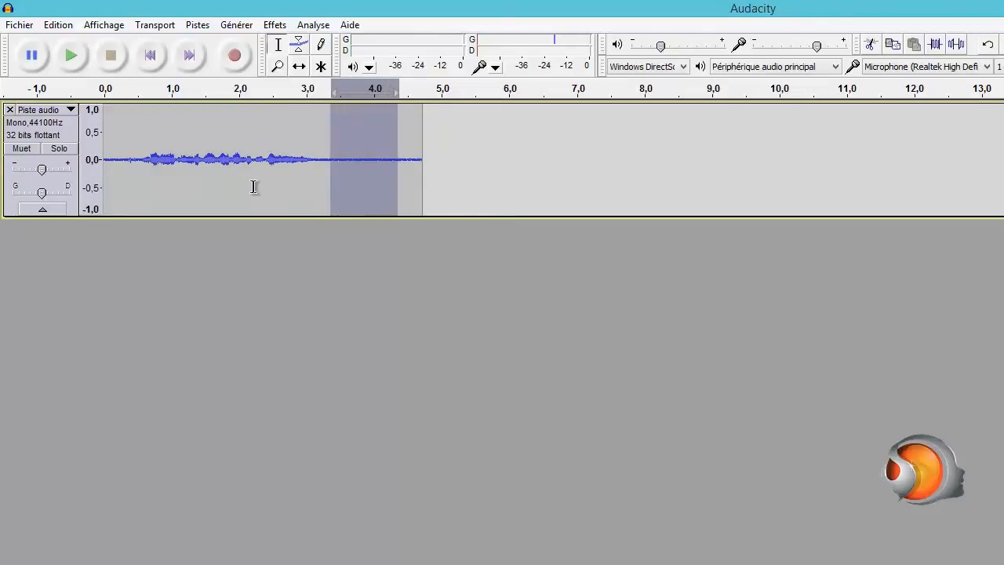
pyautogui.click(246, 186)
pyautogui.moveTo(119, 174); pyautogui.dragTo(405, 170)
pyautogui.click(374, 179)
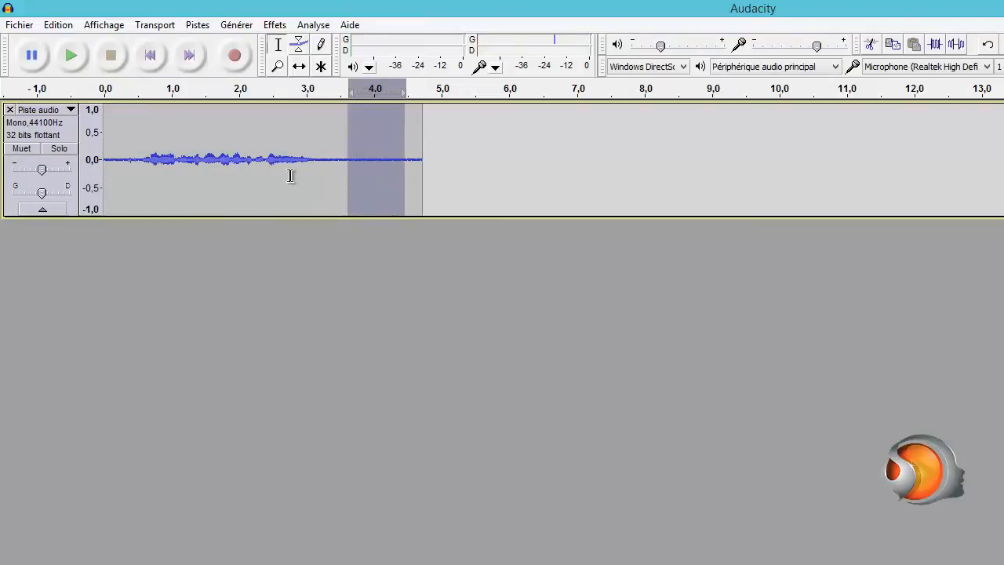
pyautogui.click(320, 178)
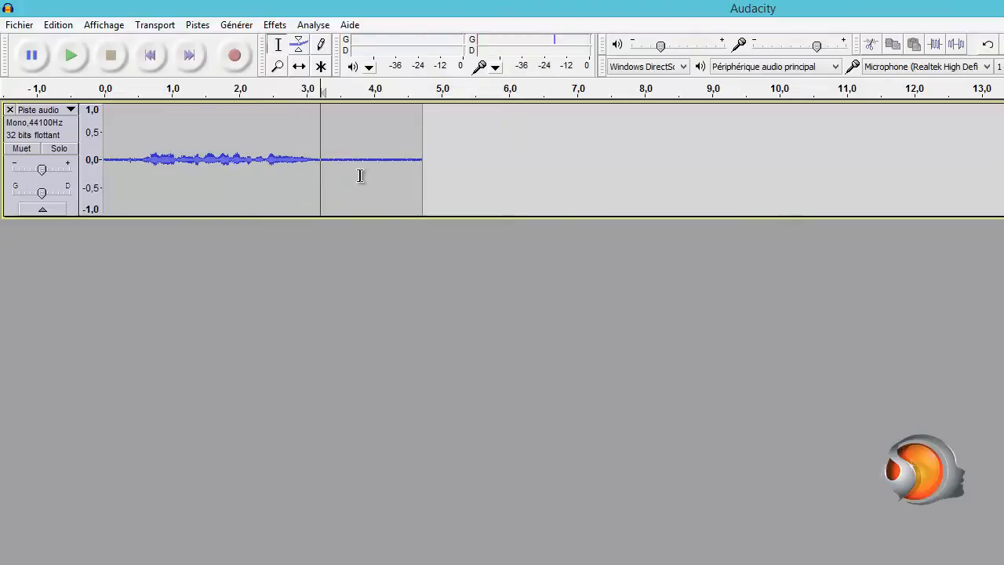
pyautogui.moveTo(347, 174); pyautogui.dragTo(374, 175)
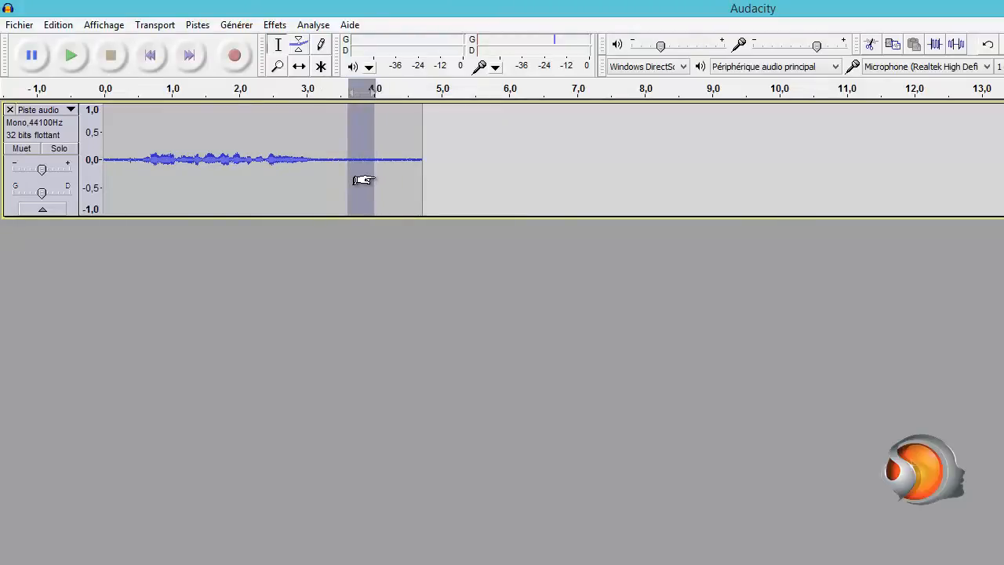
pyautogui.click(371, 173)
pyautogui.keyDown('shift'); pyautogui.click(350, 173); pyautogui.keyUp('shift')
# Step: Listen to the quiet stretch from about 3.6 to 4.6 s and to the spoken passage from about 0.5 to 2.9 s
pyautogui.moveTo(128, 173); pyautogui.dragTo(413, 176)
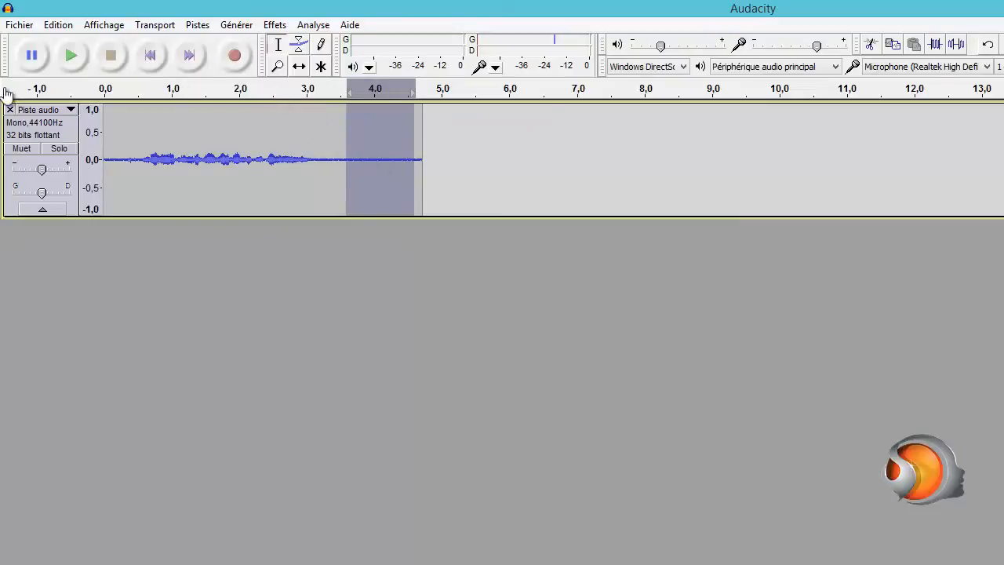
pyautogui.click(71, 57)
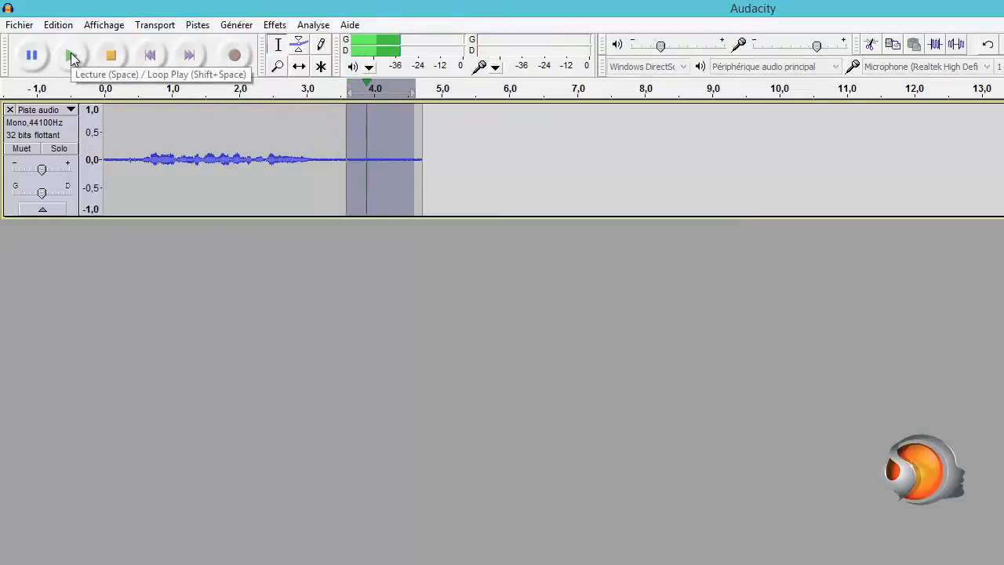
pyautogui.moveTo(142, 160); pyautogui.dragTo(300, 166)
pyautogui.click(62, 59)
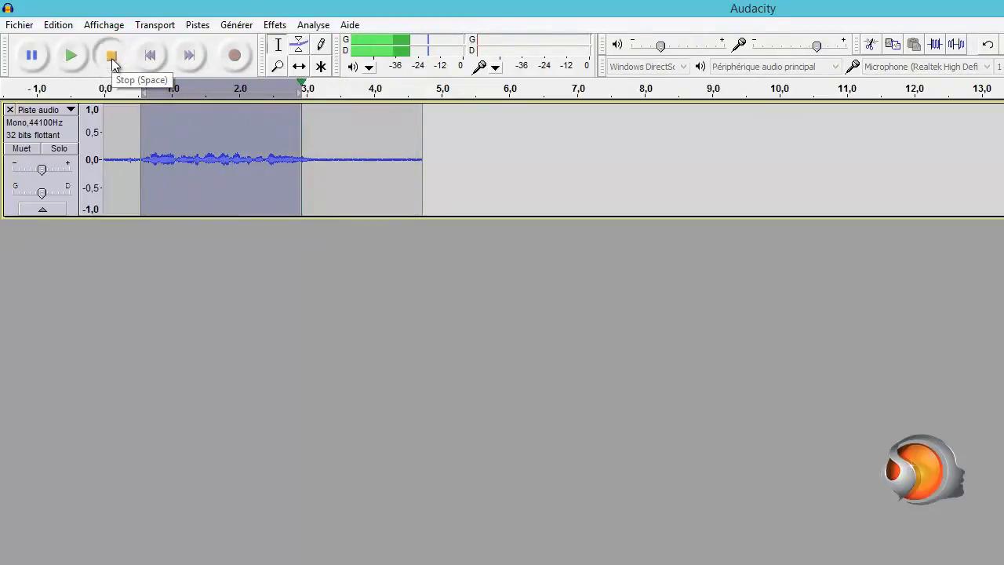
# Step: Capture a noise profile from the quiet stretch between about 3.58 and 4.10 s with Réduction du bruit
pyautogui.click(317, 172)
pyautogui.moveTo(345, 173); pyautogui.dragTo(380, 174)
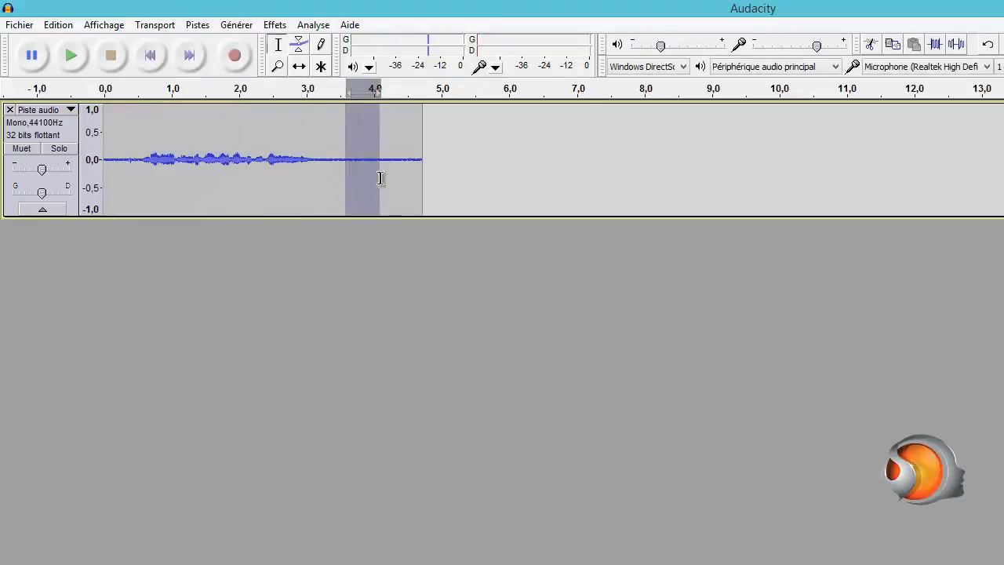
pyautogui.click(274, 24)
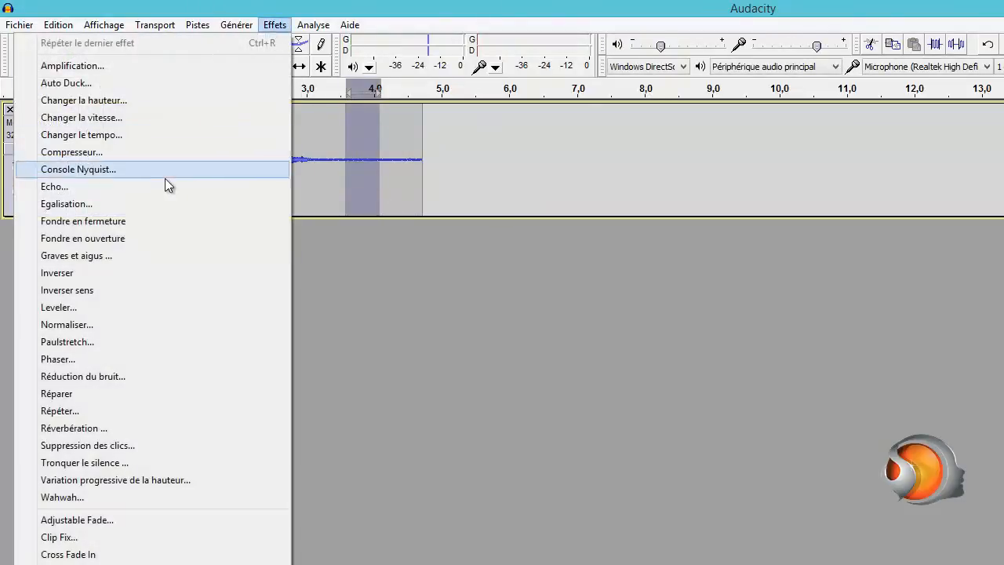
pyautogui.click(126, 375)
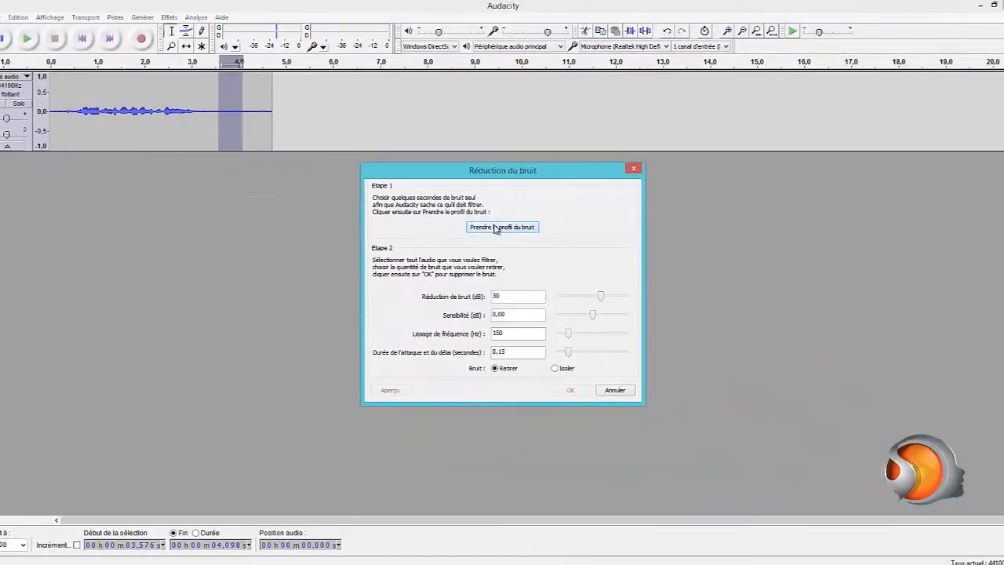
pyautogui.click(746, 326)
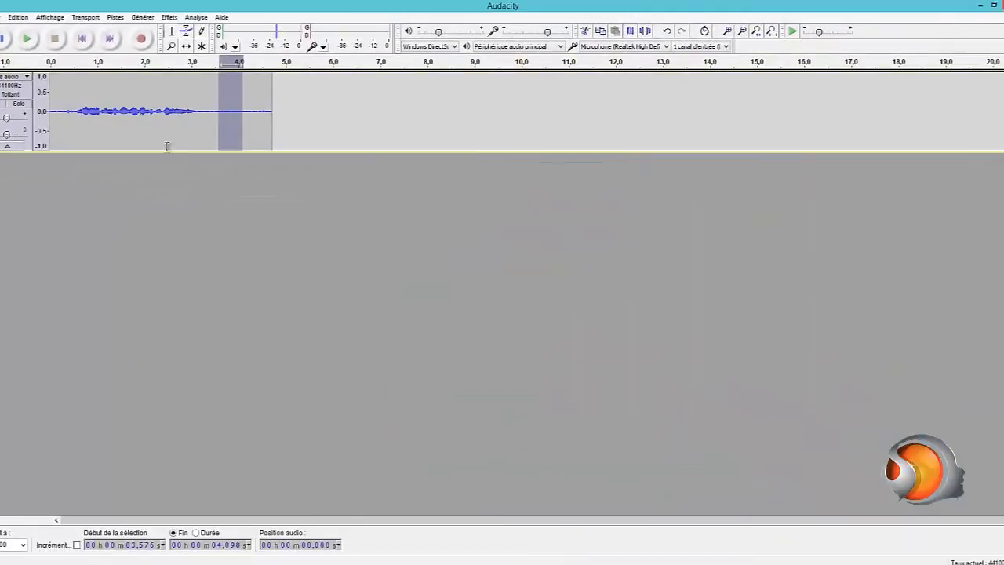
# Step: Apply Réduction du bruit to the whole track, removing the noise with a 30 dB reduction
pyautogui.click(195, 113)
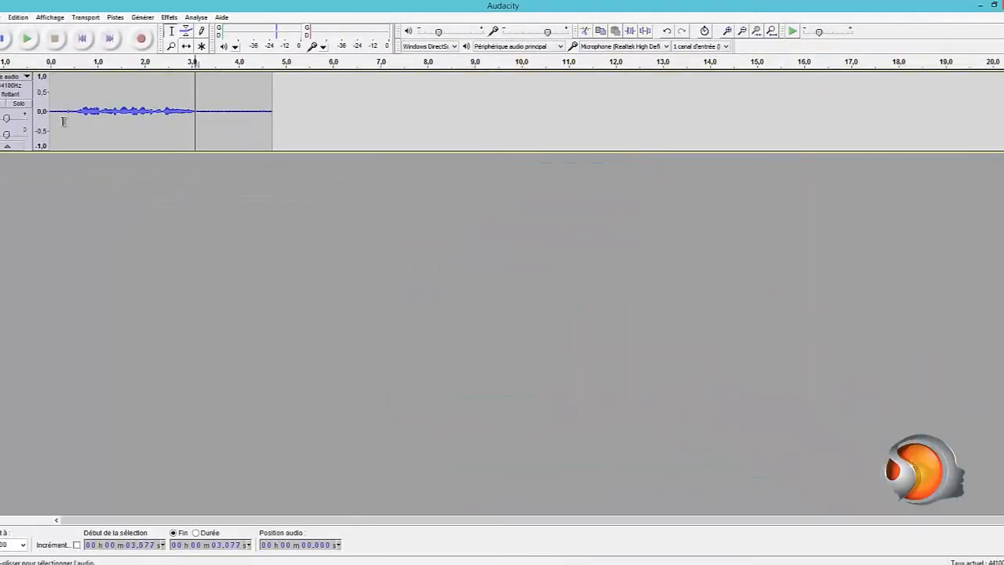
pyautogui.doubleClick(87, 117)
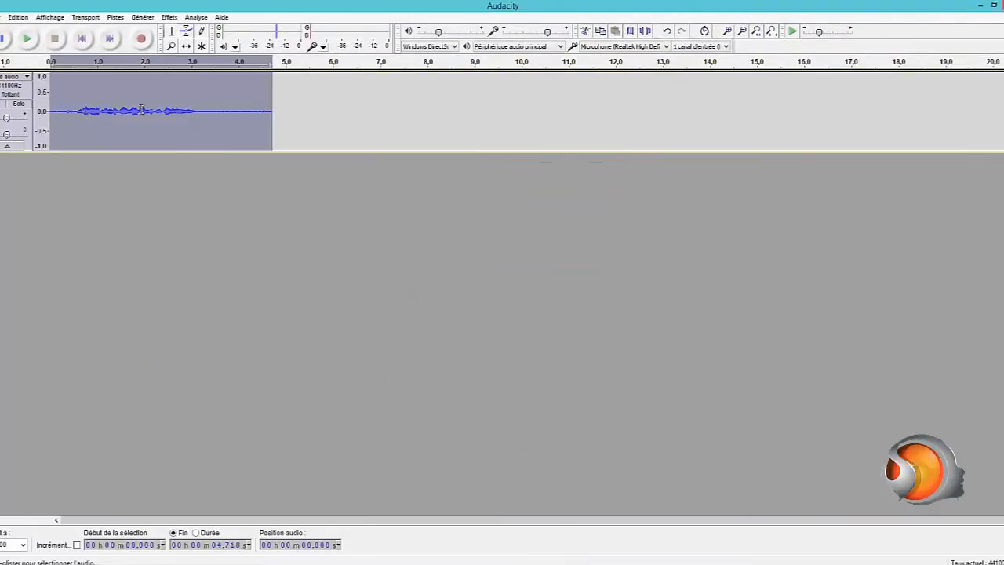
pyautogui.click(168, 17)
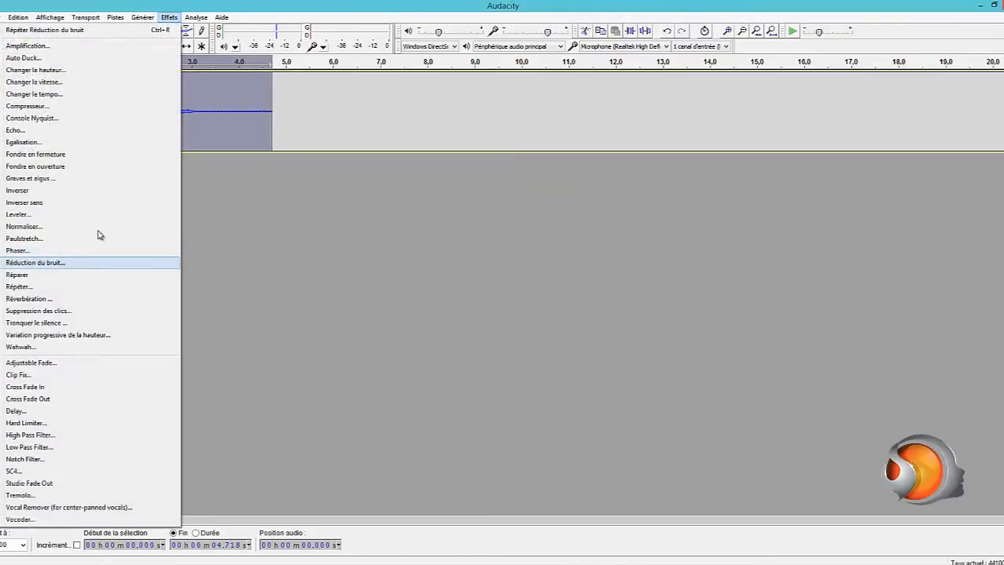
pyautogui.click(228, 119)
pyautogui.click(174, 16)
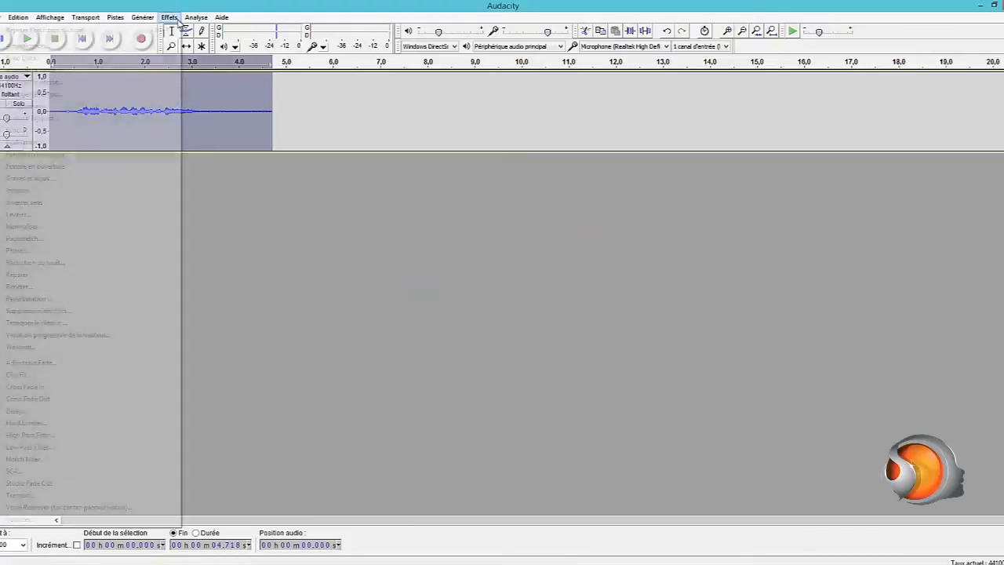
pyautogui.click(58, 265)
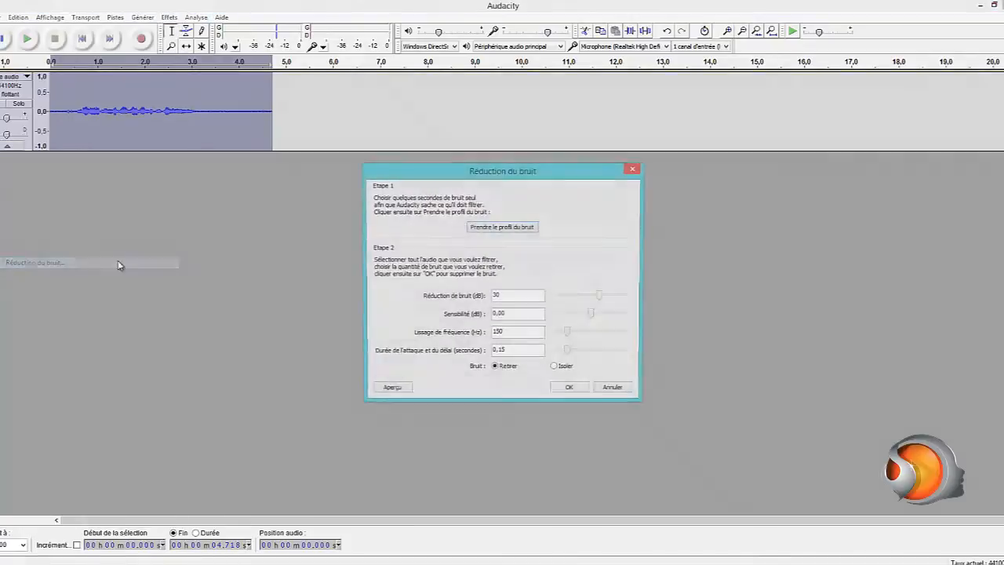
pyautogui.click(570, 392)
# Step: Examine the cleaned waveform in the quiet stretch at the end and in the spoken passage
pyautogui.click(193, 127)
pyautogui.click(220, 124)
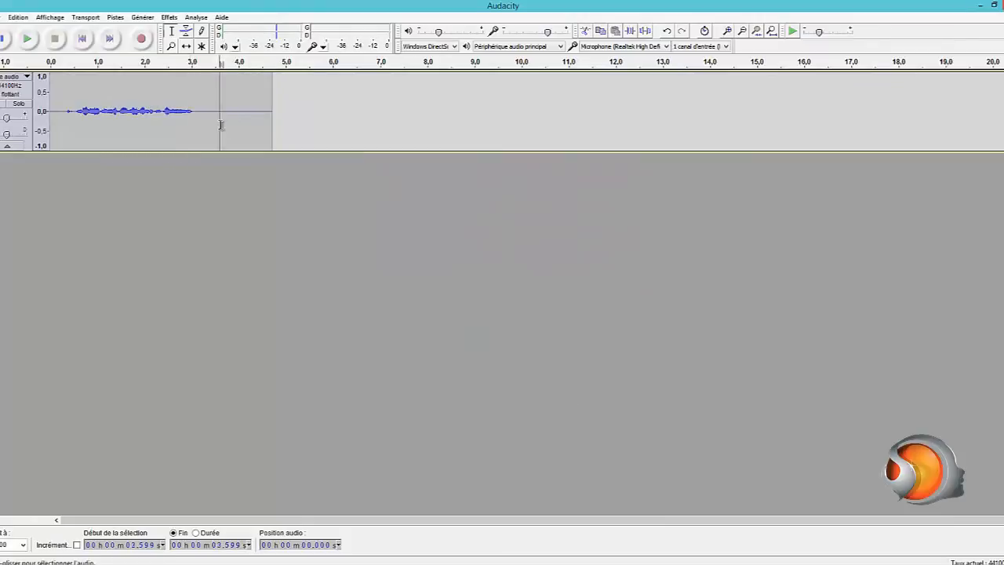
pyautogui.moveTo(220, 125); pyautogui.dragTo(289, 129)
pyautogui.click(150, 104)
pyautogui.click(63, 117)
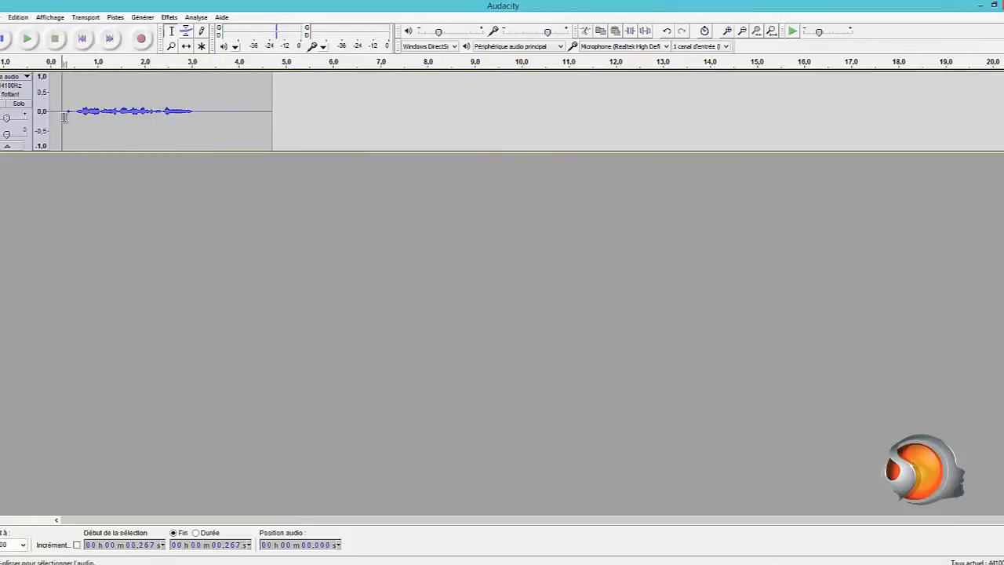
pyautogui.moveTo(63, 116); pyautogui.dragTo(198, 118)
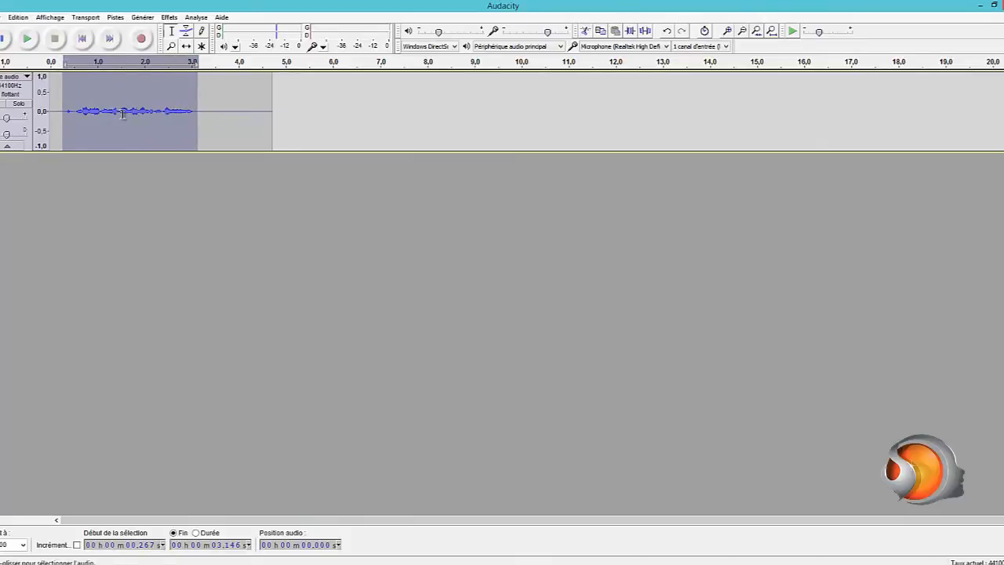
pyautogui.click(67, 117)
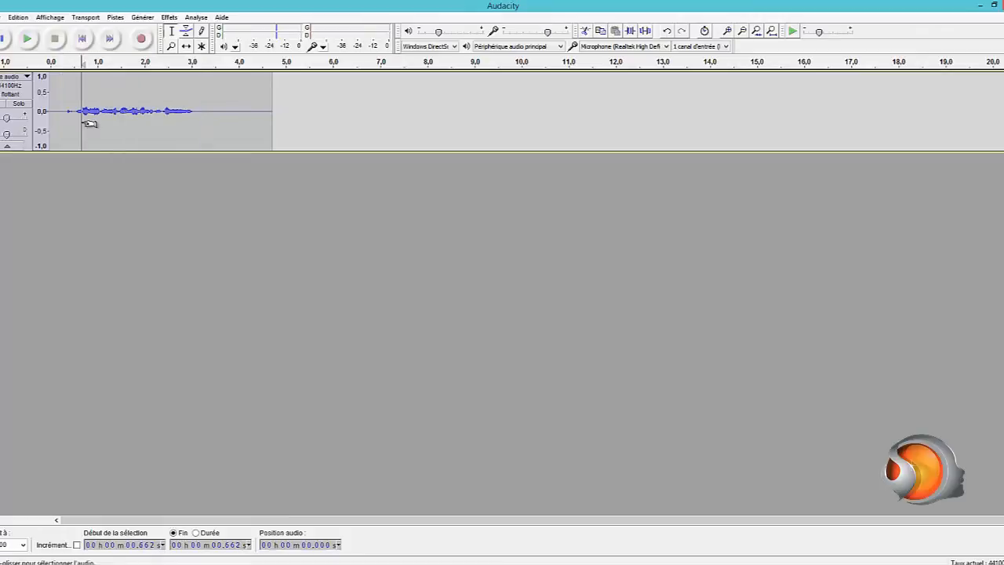
# Step: Amplify the whole track with an adjusted gain, without allowing saturation
pyautogui.hotkey('ctrl', 'a')
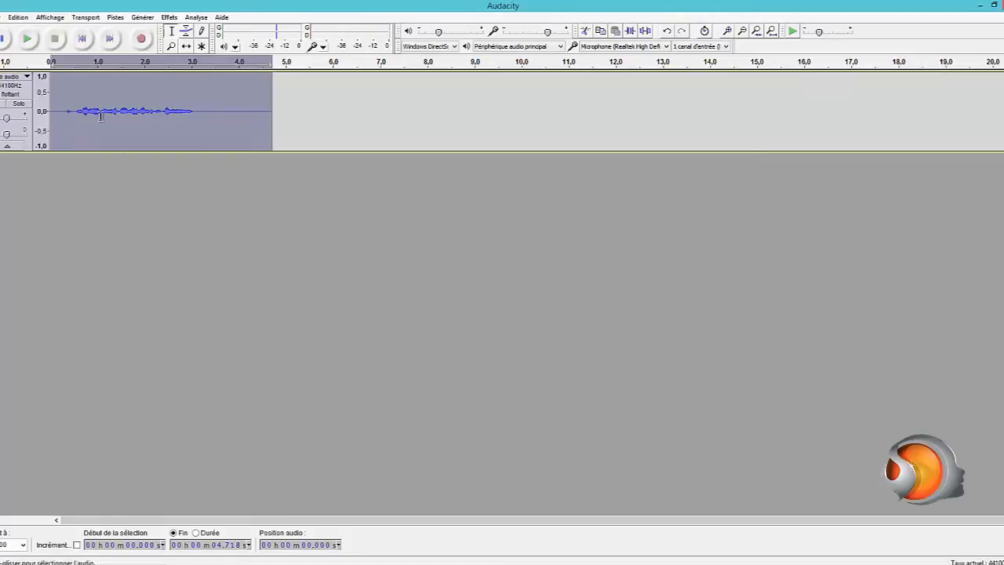
pyautogui.click(169, 17)
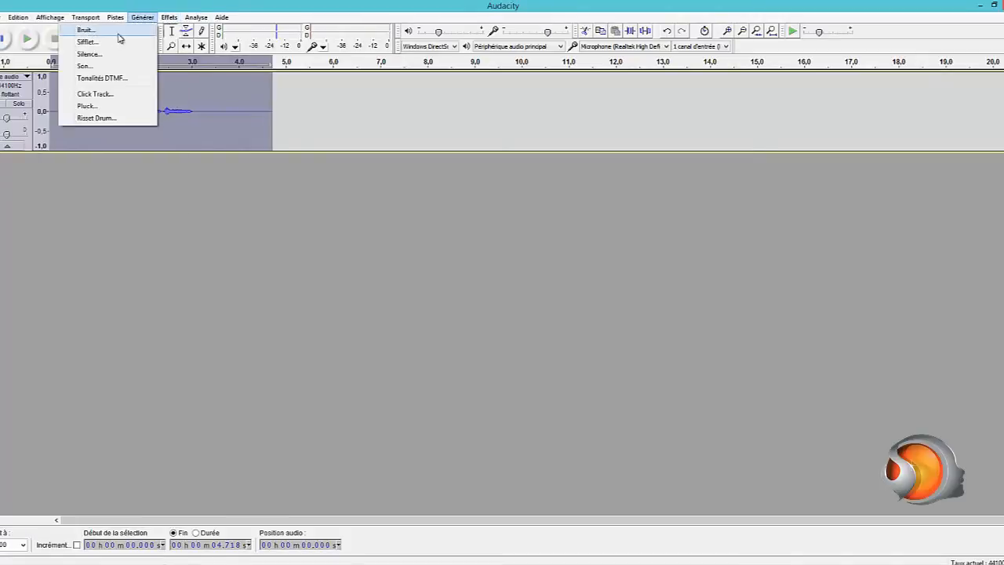
pyautogui.click(102, 45)
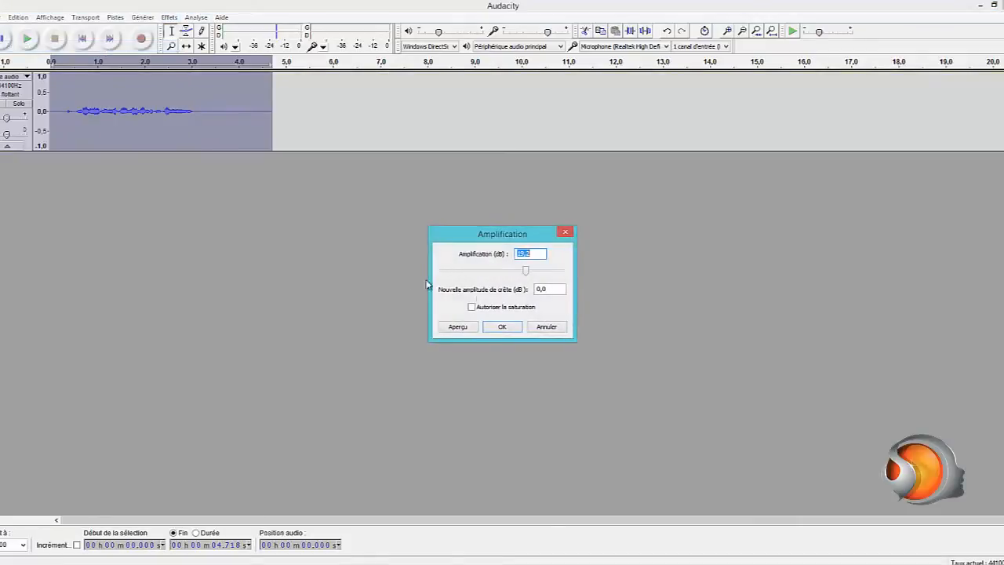
pyautogui.click(526, 273)
pyautogui.moveTo(526, 274); pyautogui.dragTo(522, 273)
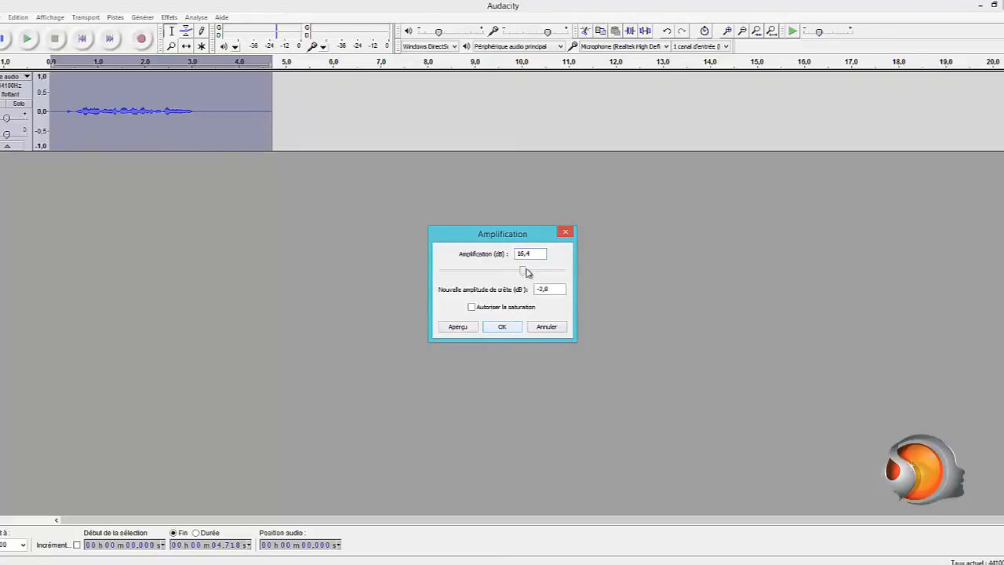
pyautogui.moveTo(524, 272)
pyautogui.mouseDown()
pyautogui.moveTo(561, 274)
pyautogui.moveTo(541, 271)
pyautogui.mouseUp()
pyautogui.moveTo(551, 275); pyautogui.dragTo(525, 273)
pyautogui.click(502, 326)
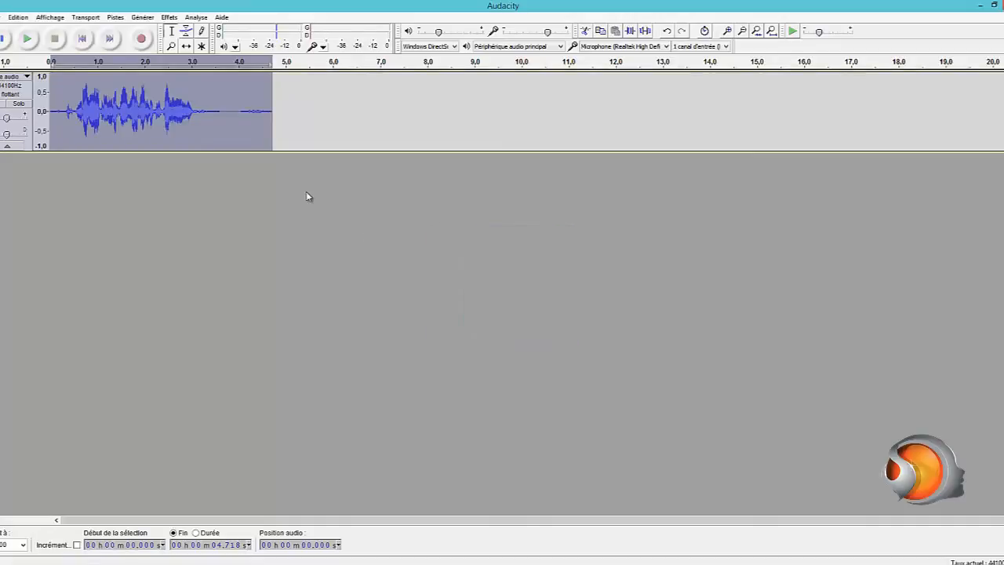
# Step: Play the amplified recording from about 0.3 s to past the end of the speech and stop playback
pyautogui.click(64, 119)
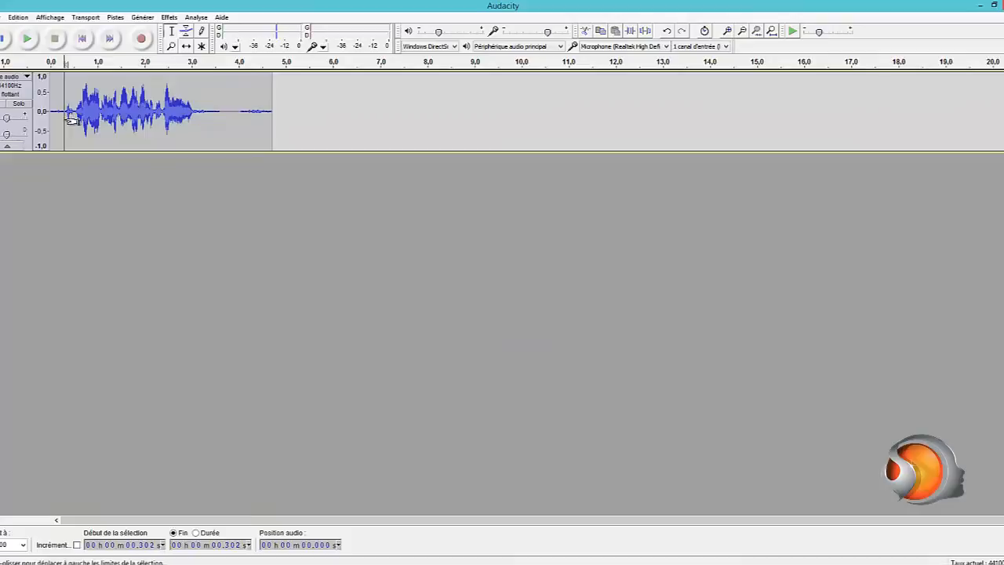
pyautogui.click(27, 39)
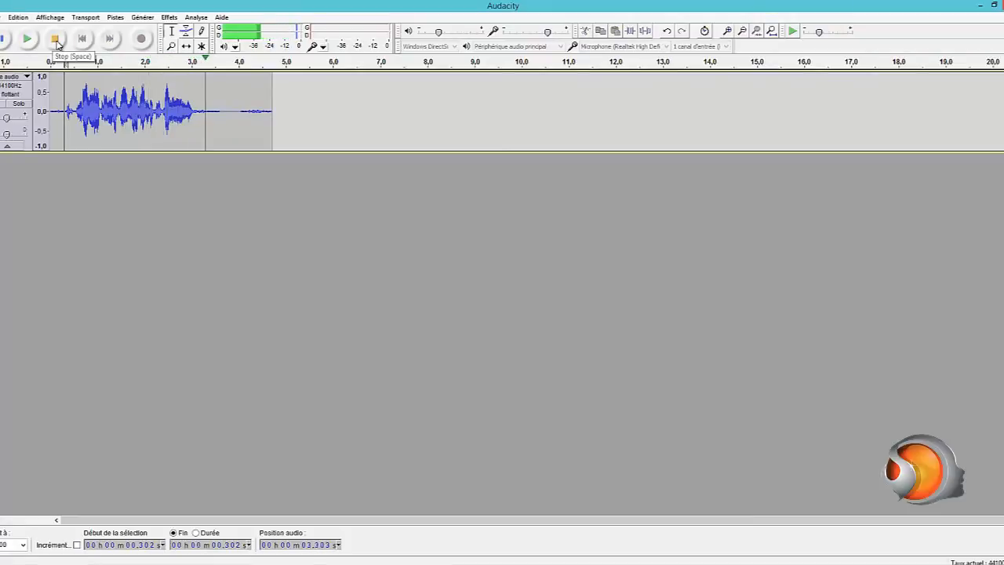
pyautogui.click(56, 41)
pyautogui.click(154, 118)
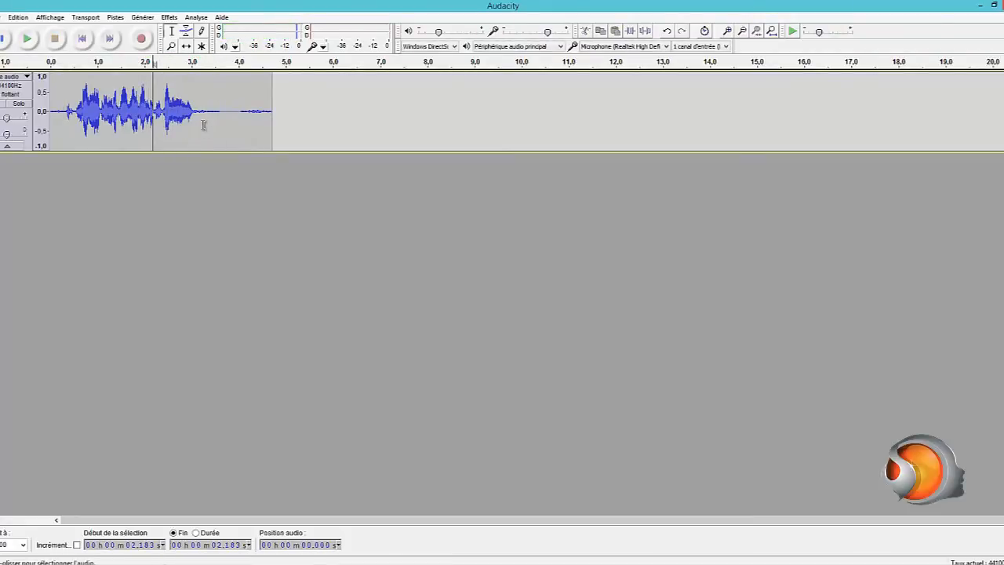
# Step: Select the whole amplified voice recording in the first track and copy it
pyautogui.doubleClick(146, 123)
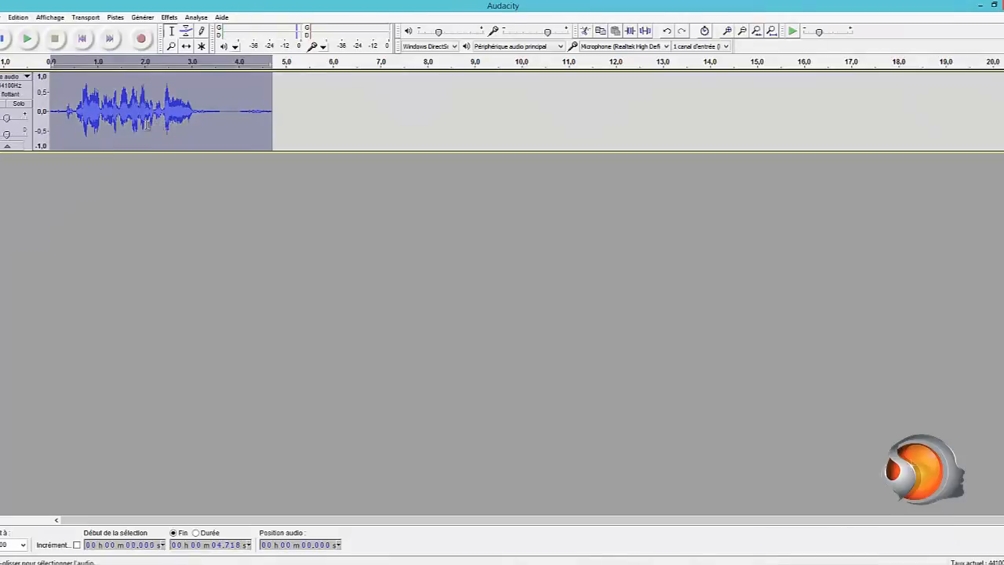
pyautogui.doubleClick(148, 124)
pyautogui.doubleClick(148, 124)
pyautogui.click(17, 16)
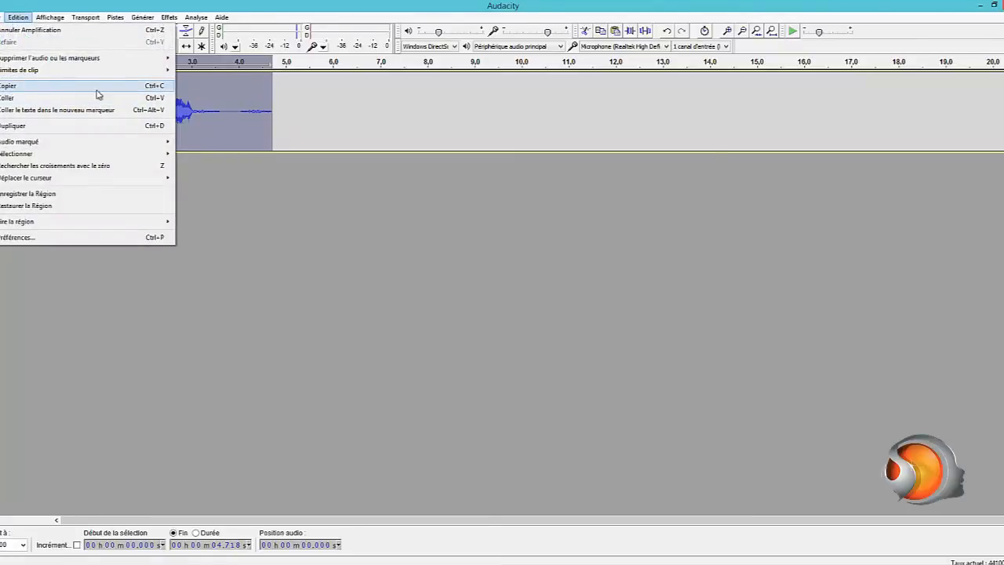
pyautogui.click(304, 26)
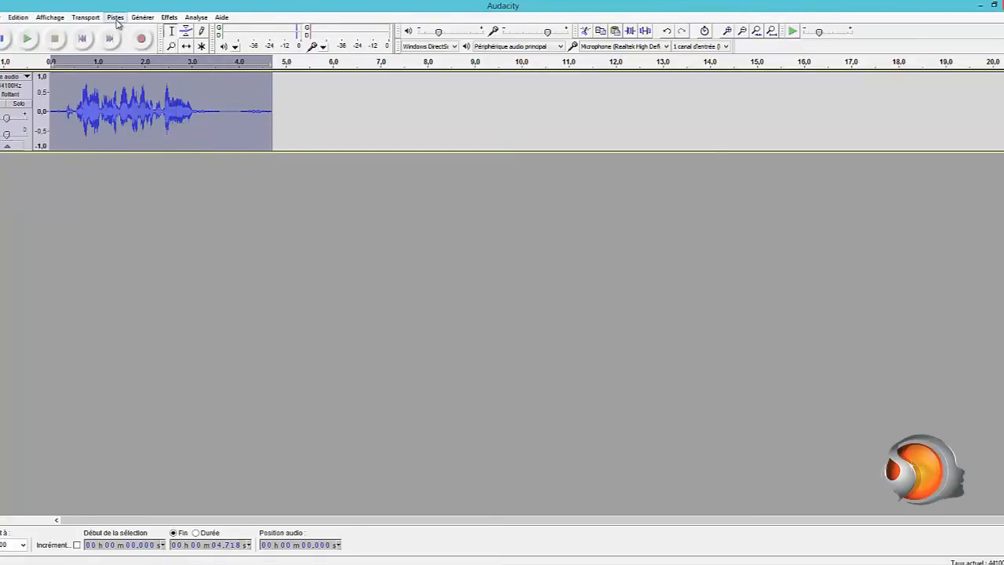
# Step: Add a new mono track and paste the copied recording at its start, at 0 s
pyautogui.click(115, 17)
pyautogui.moveTo(113, 31)
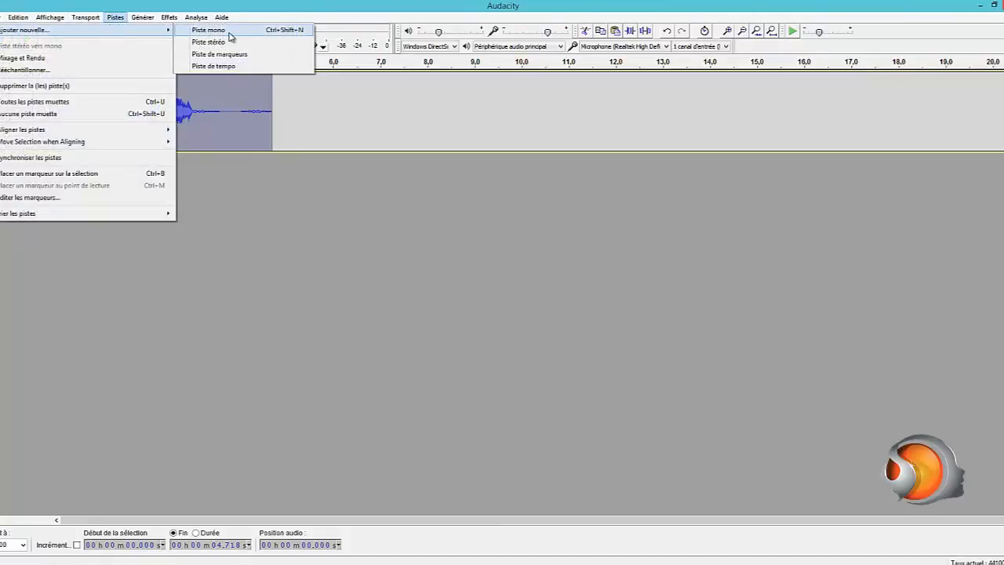
pyautogui.click(209, 30)
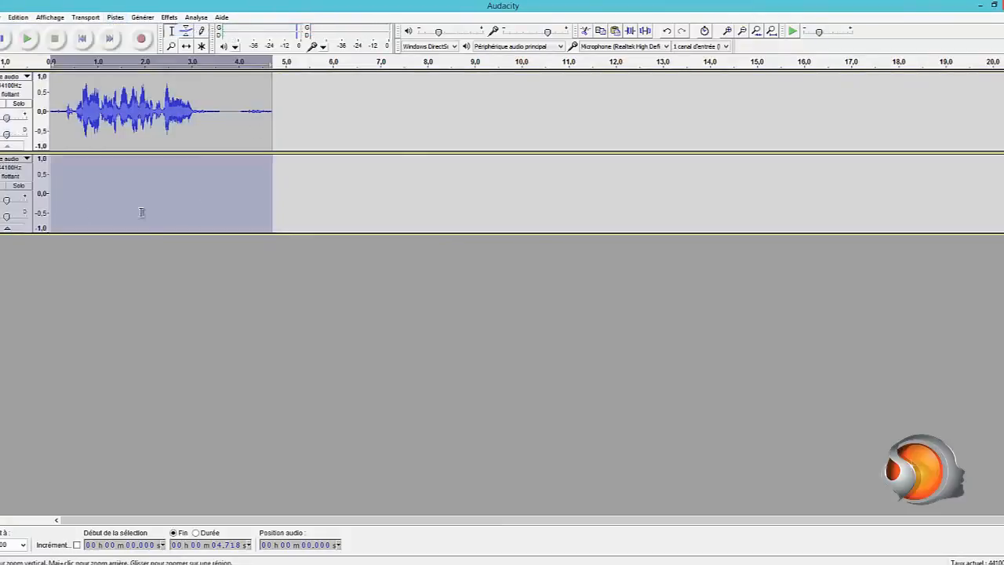
pyautogui.click(95, 205)
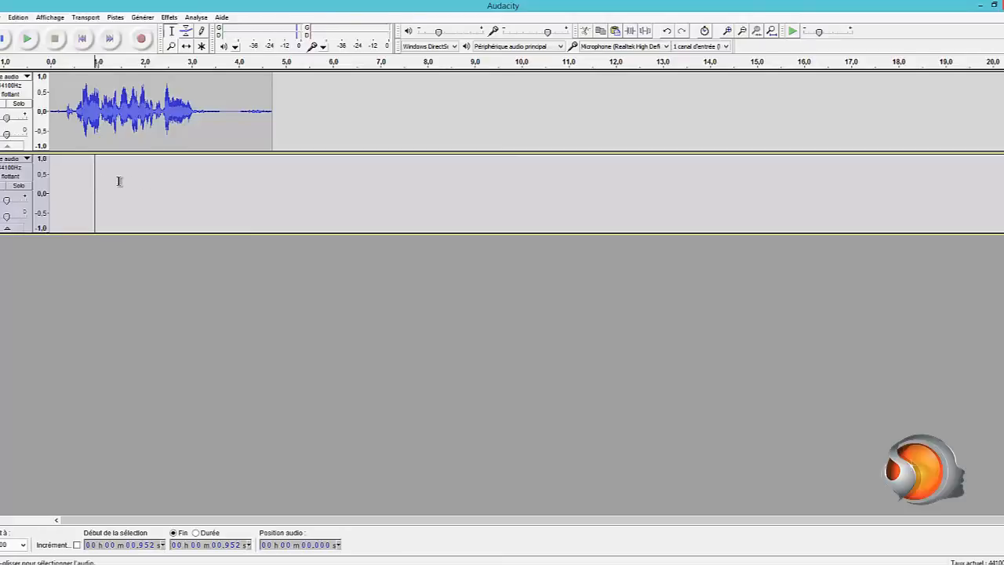
pyautogui.click(67, 188)
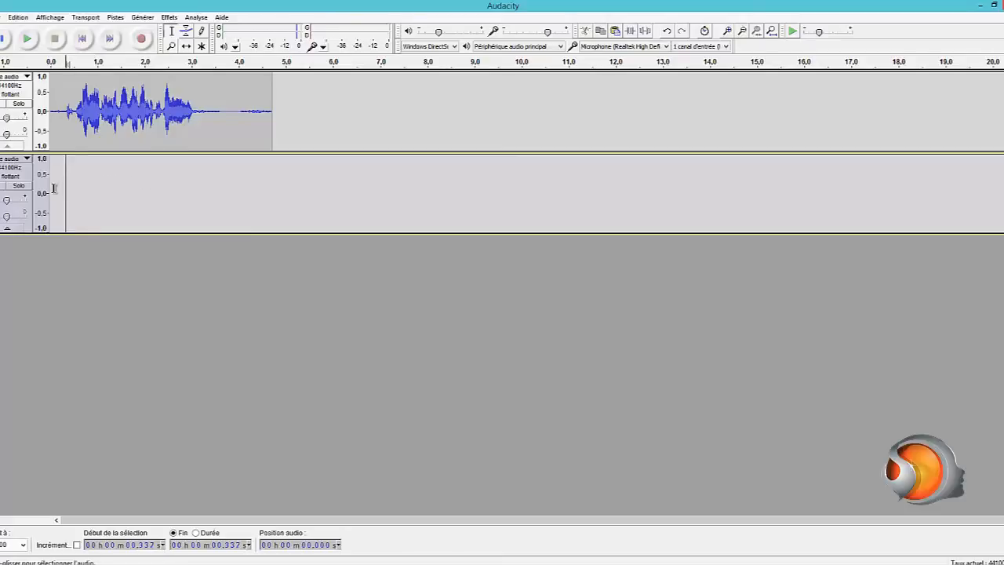
pyautogui.click(50, 189)
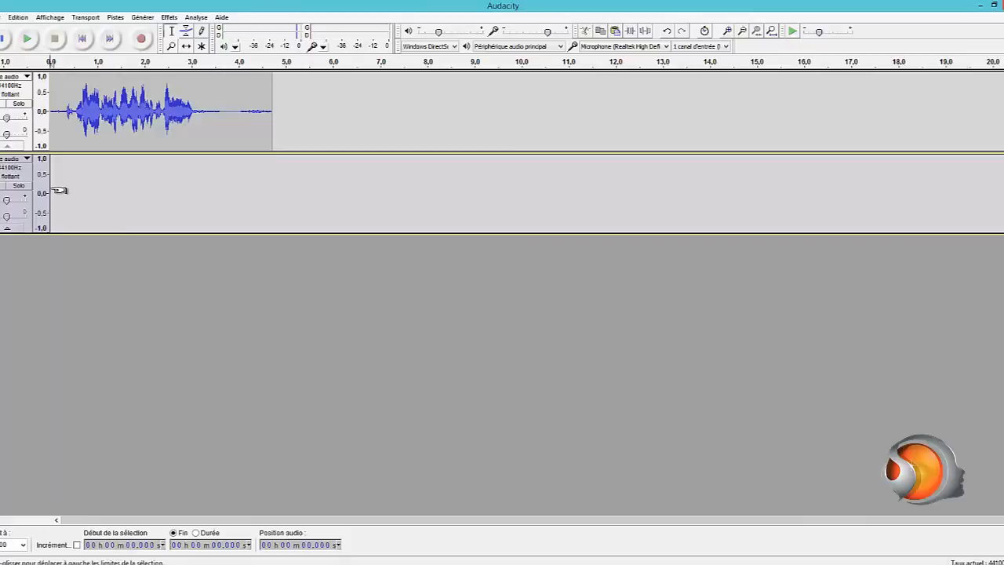
pyautogui.hotkey('ctrl', 'v')
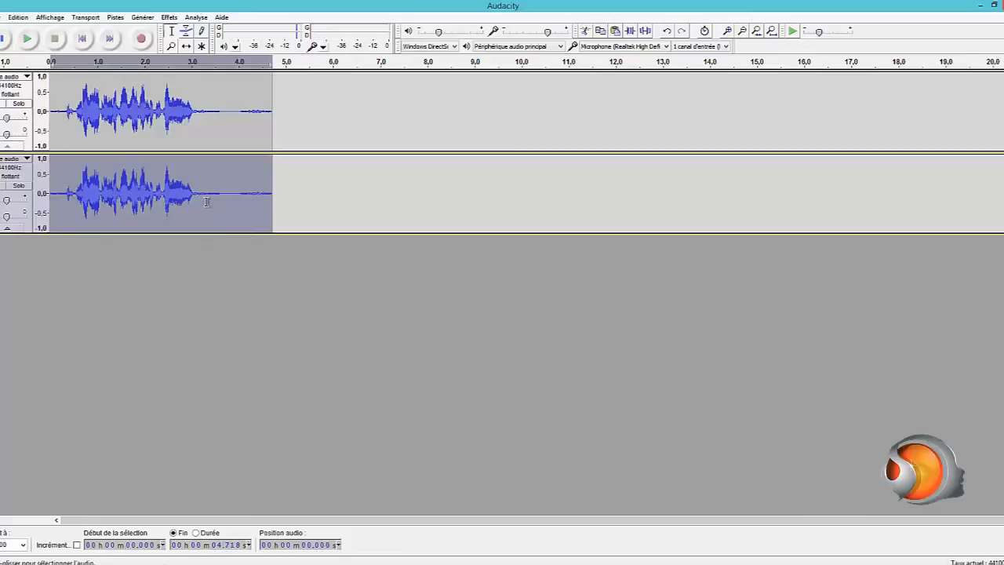
pyautogui.click(204, 200)
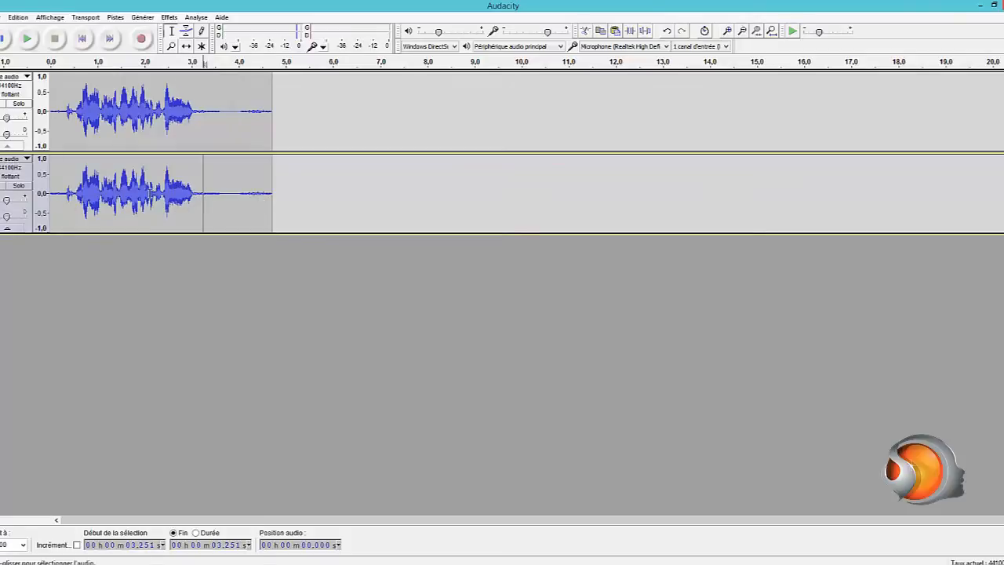
pyautogui.moveTo(266, 111); pyautogui.dragTo(50, 111)
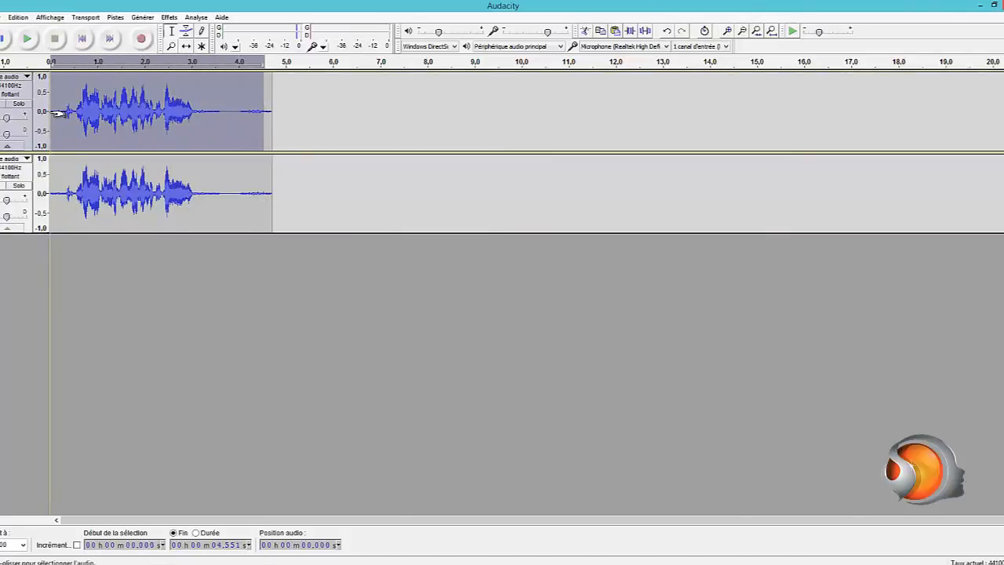
pyautogui.click(92, 217)
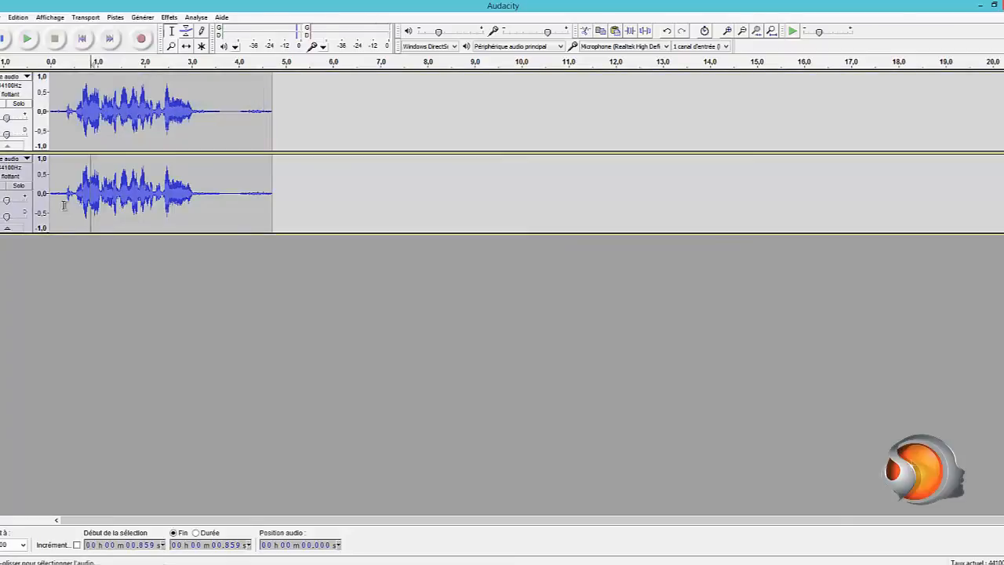
pyautogui.click(62, 204)
pyautogui.moveTo(75, 204); pyautogui.dragTo(220, 206)
pyautogui.click(237, 206)
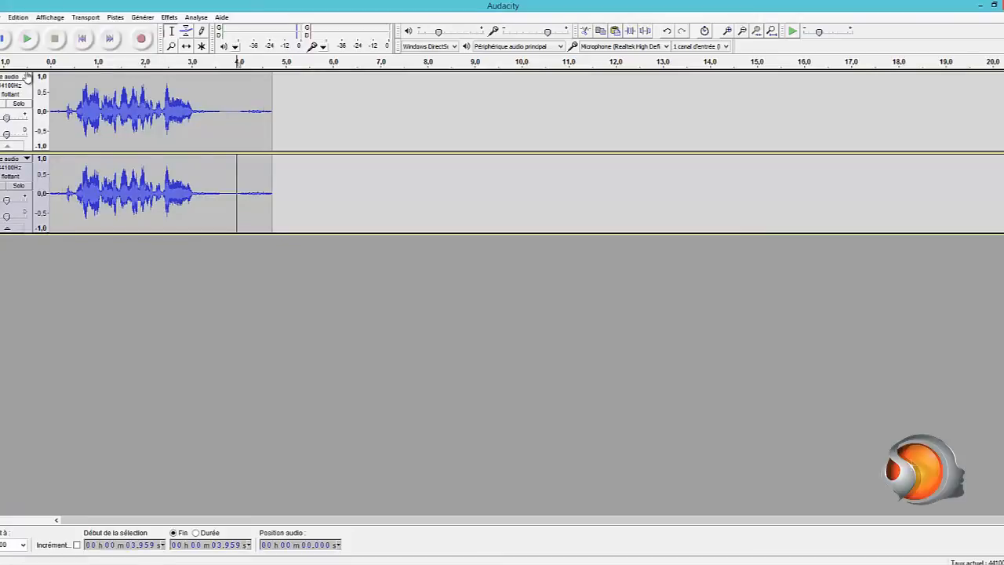
# Step: Add a third track, also mono, and paste the copied recording into it at 0 s
pyautogui.click(115, 17)
pyautogui.moveTo(113, 30)
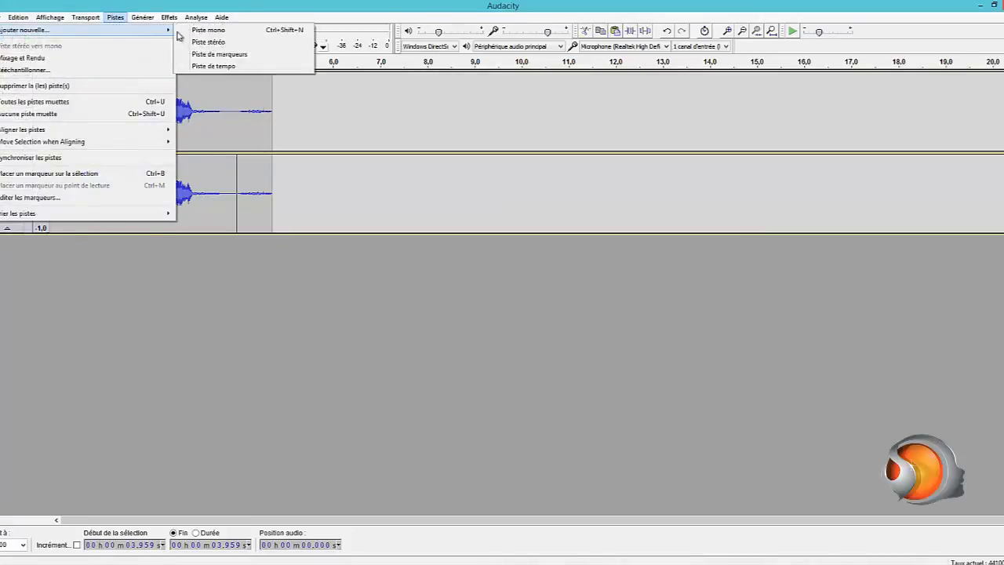
pyautogui.click(200, 30)
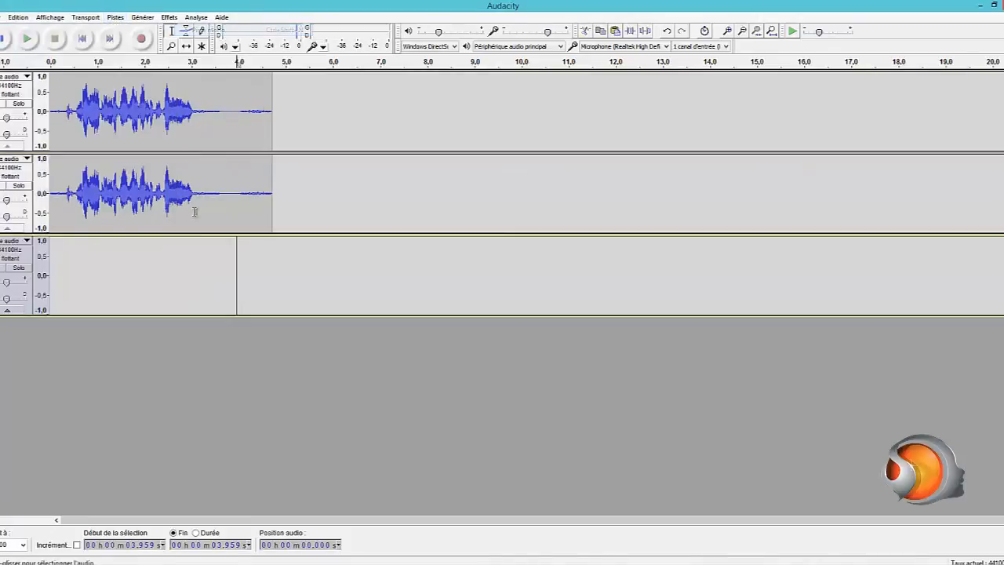
pyautogui.click(50, 276)
pyautogui.hotkey('ctrl', 'v')
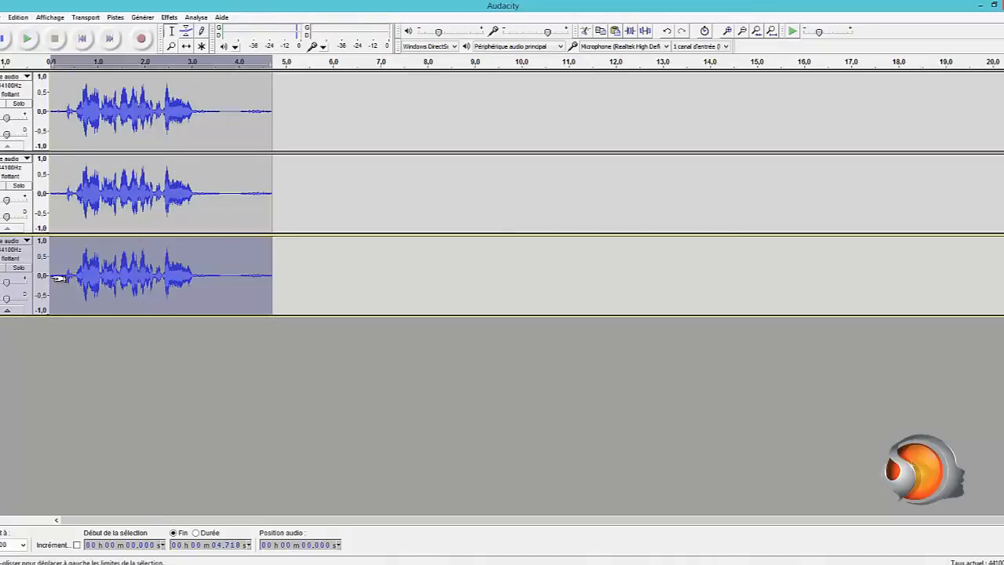
# Step: Apply Réverbération to the whole second track with Room Size 75%, Pre-delay 10 ms, Reverberance 50% and Damping 50%
pyautogui.doubleClick(157, 190)
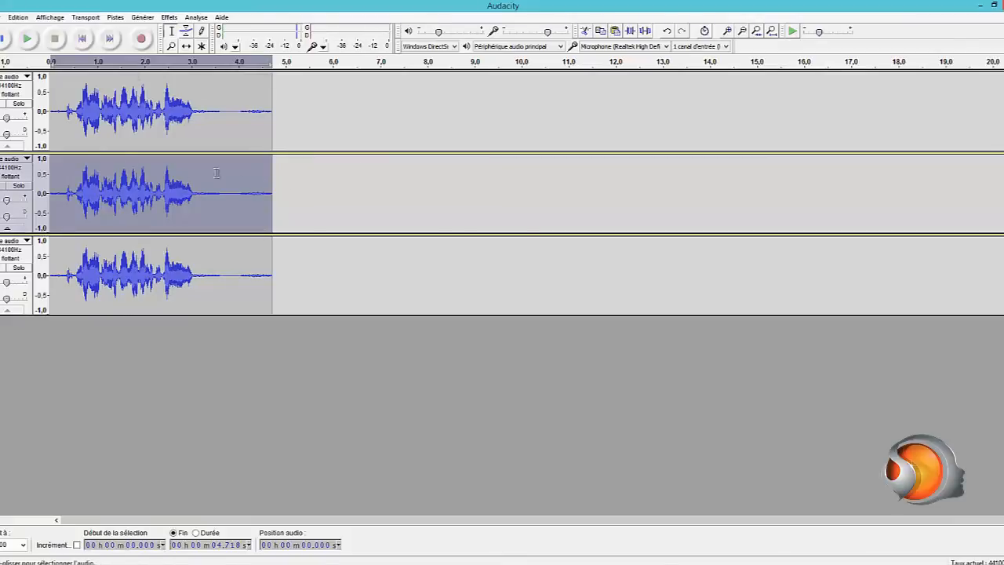
pyautogui.click(168, 17)
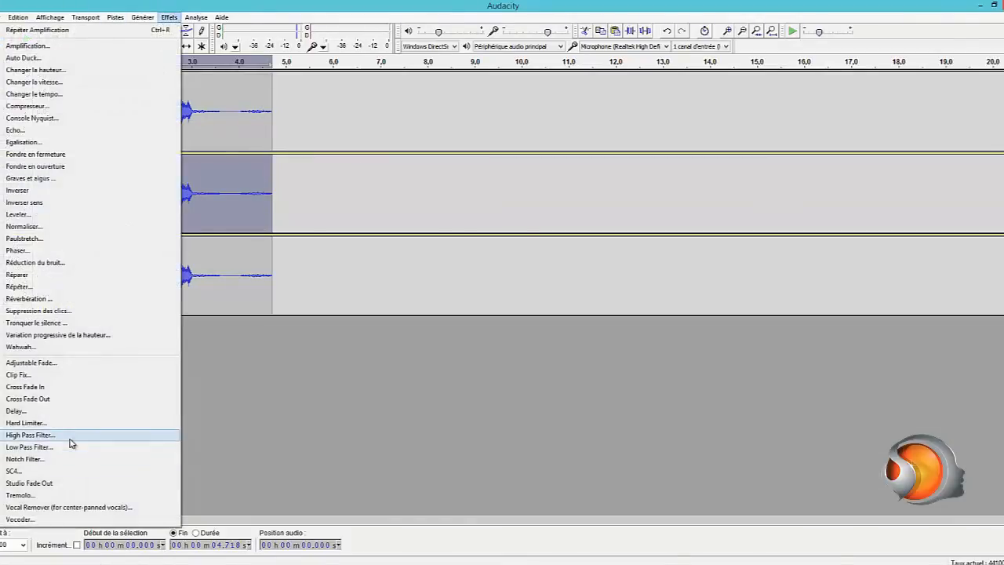
pyautogui.click(29, 299)
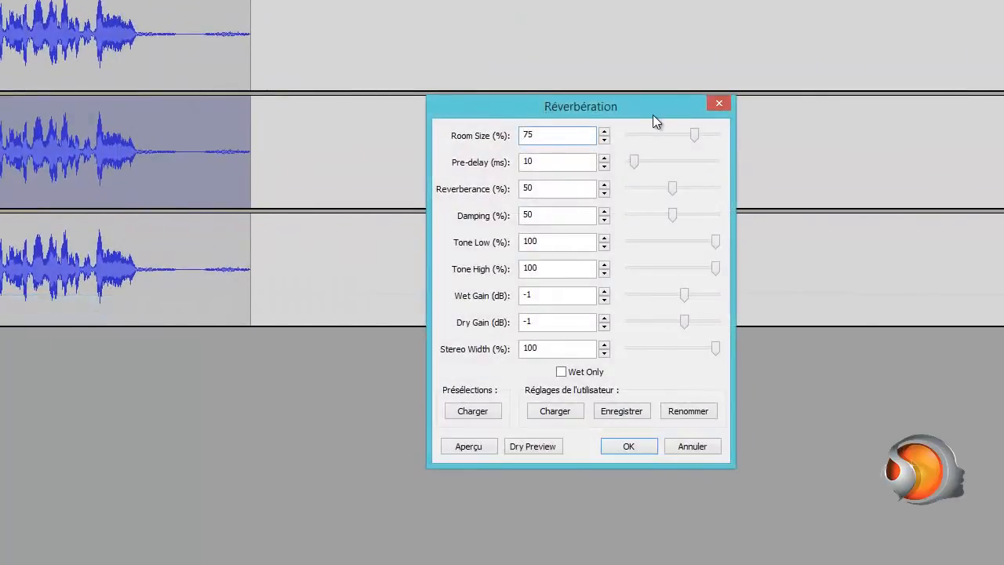
pyautogui.moveTo(653, 117); pyautogui.dragTo(569, 153)
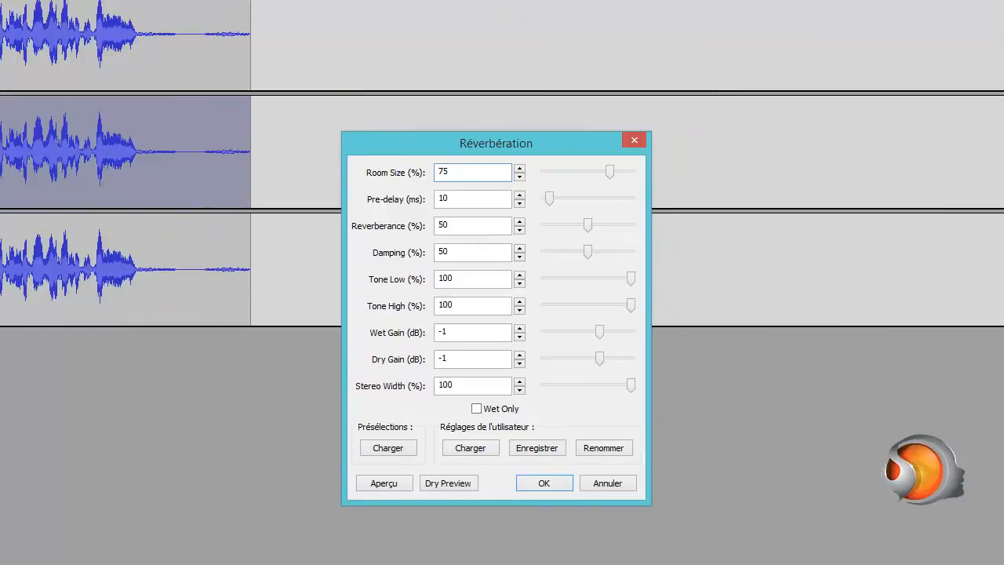
pyautogui.moveTo(538, 141); pyautogui.dragTo(493, 119)
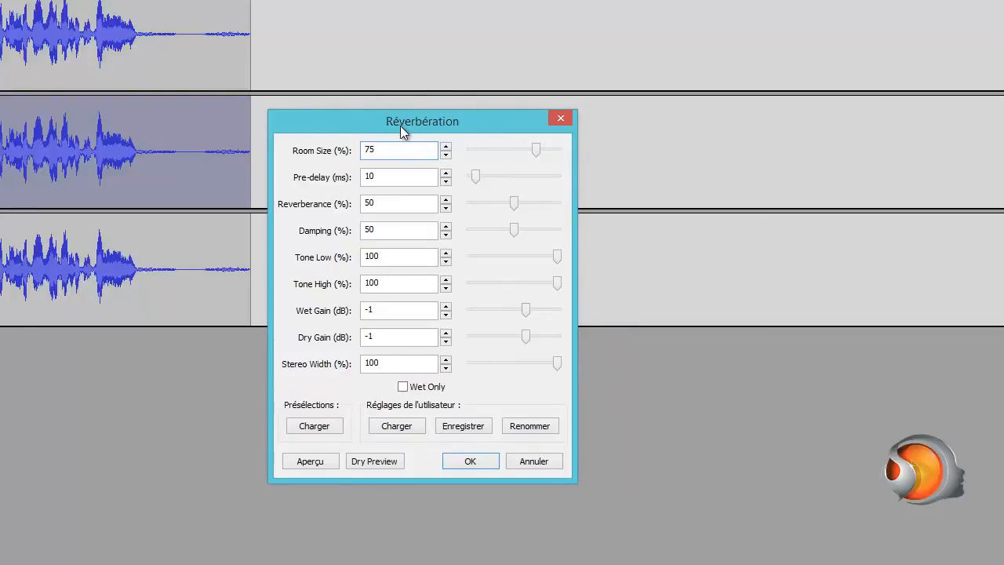
pyautogui.moveTo(474, 122); pyautogui.dragTo(491, 111)
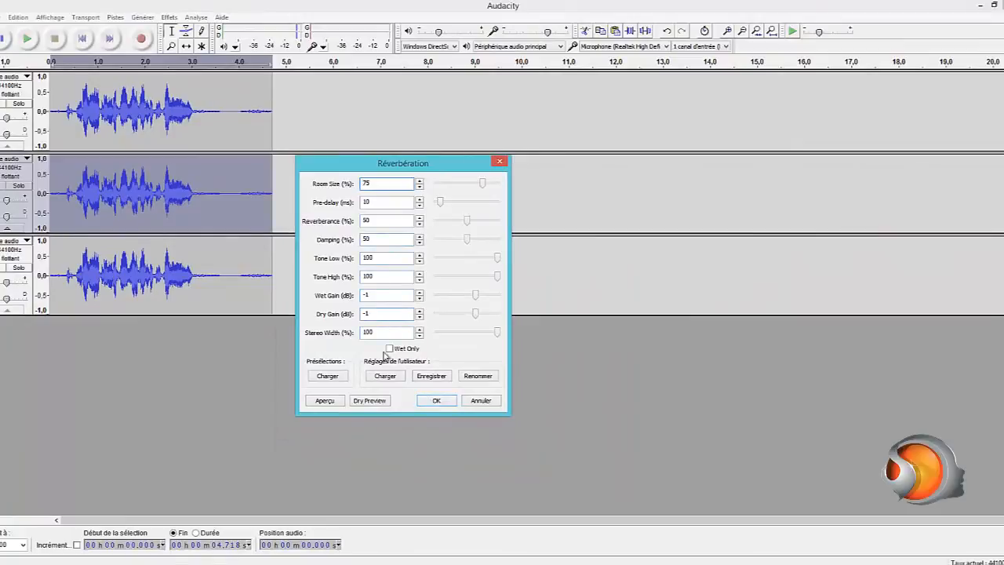
pyautogui.click(436, 401)
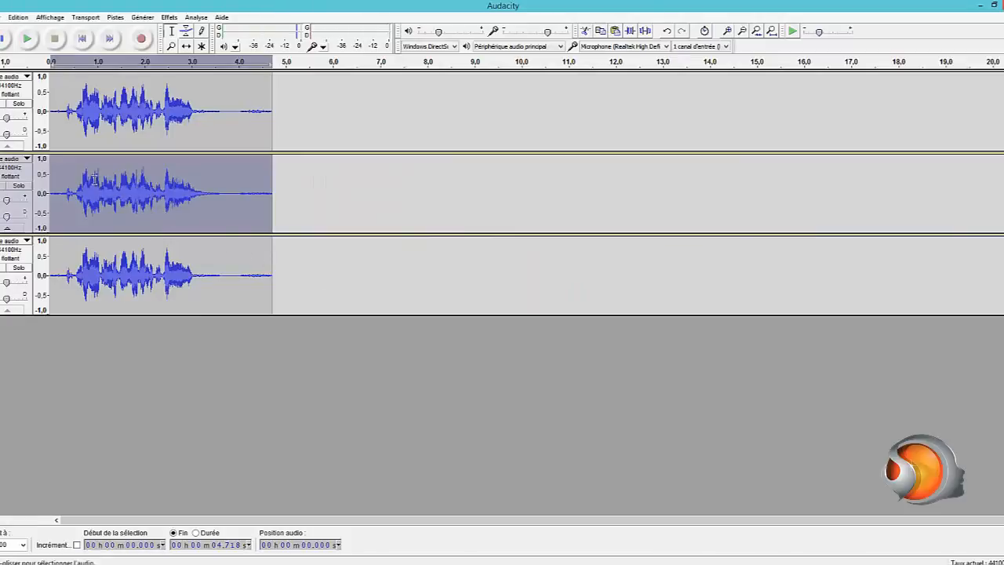
# Step: Play the three tracks together from about 0.2 s and stop the playback
pyautogui.click(62, 173)
pyautogui.click(31, 39)
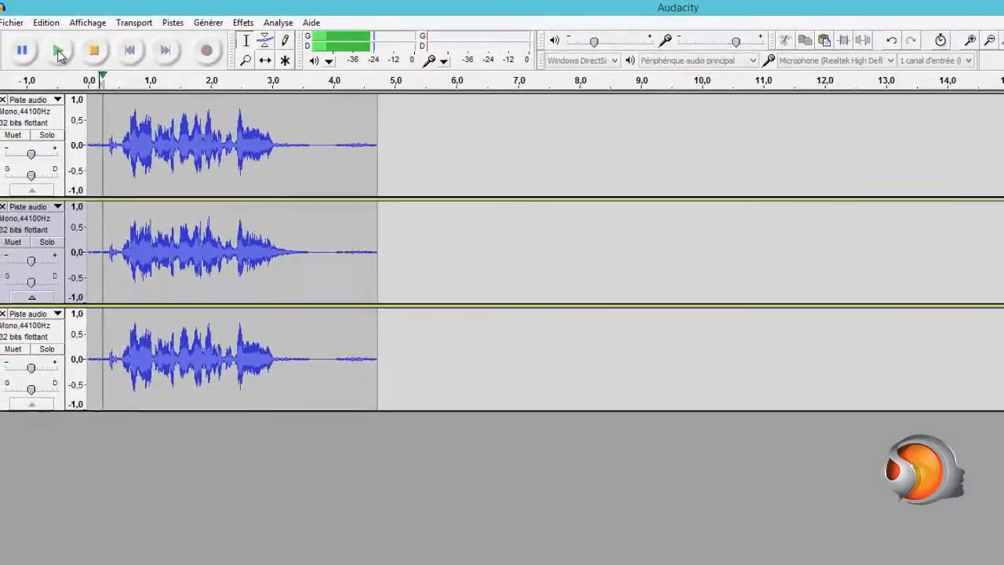
pyautogui.click(111, 58)
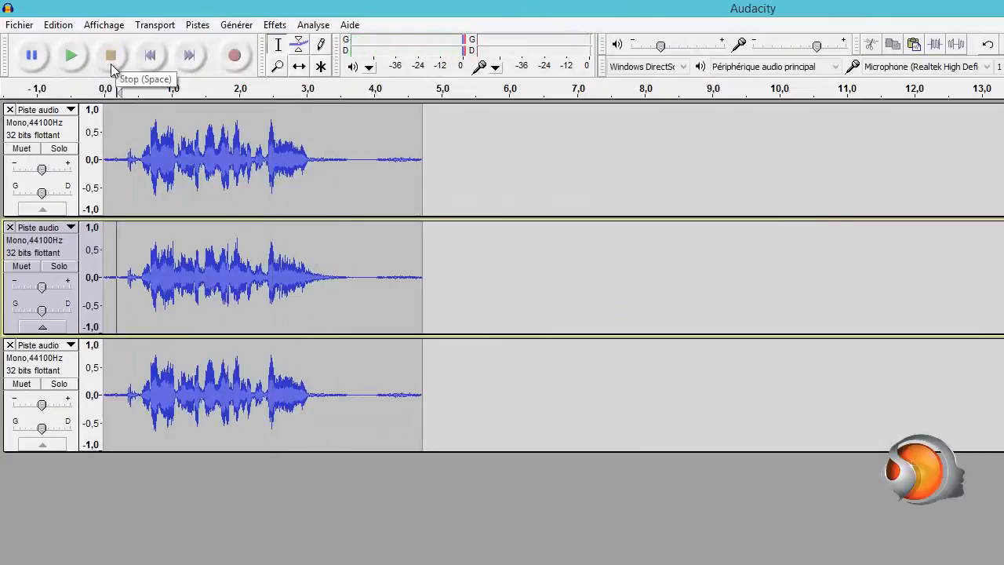
# Step: Apply Echo to the whole third track with a delay of 0,3 seconds and a decay factor of 0,5
pyautogui.click(213, 378)
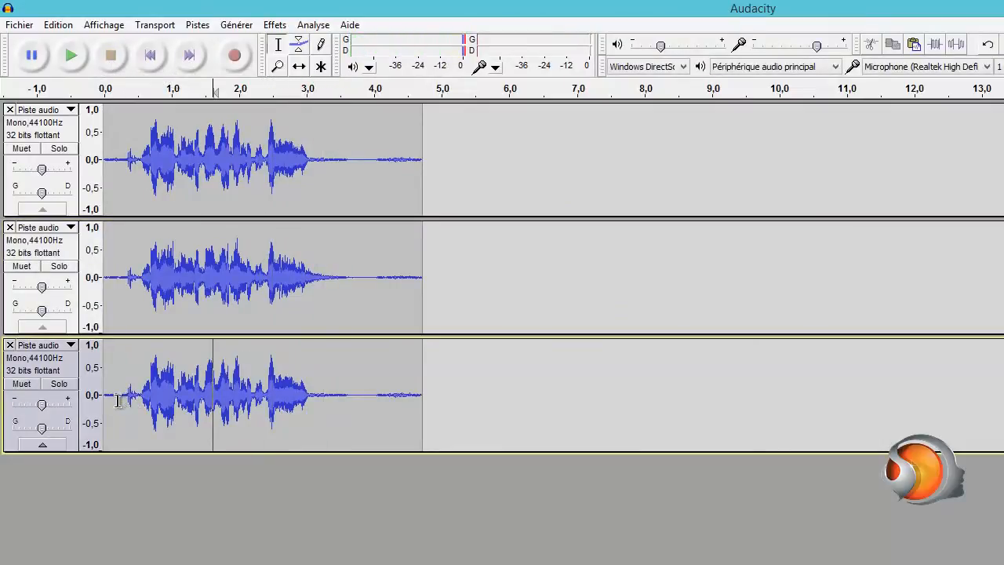
pyautogui.doubleClick(118, 401)
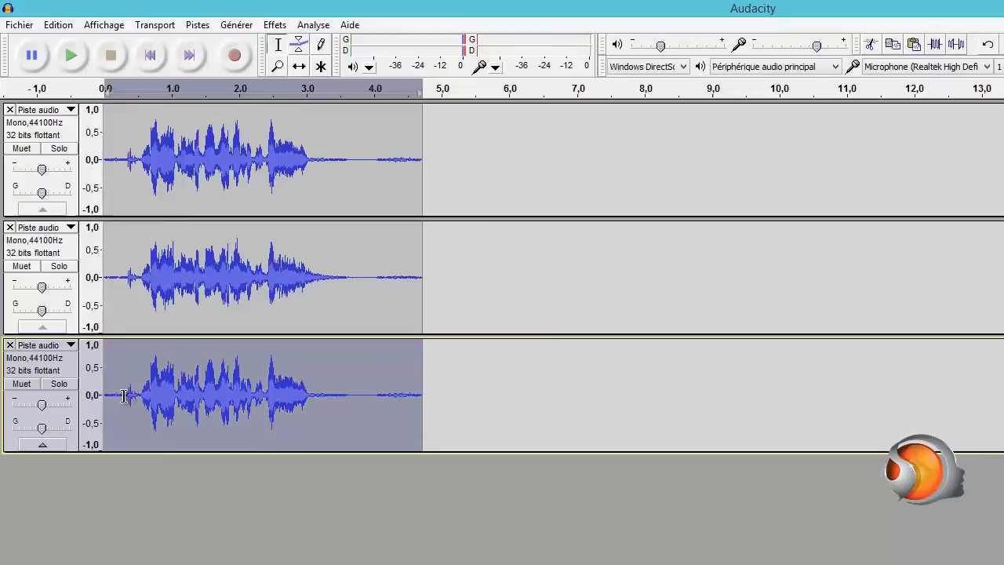
pyautogui.click(274, 25)
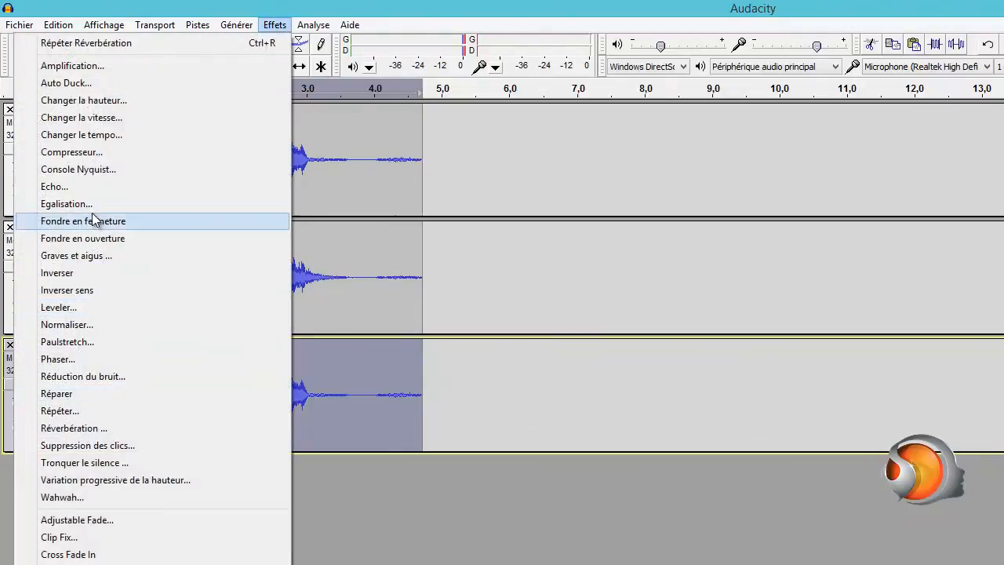
pyautogui.click(89, 190)
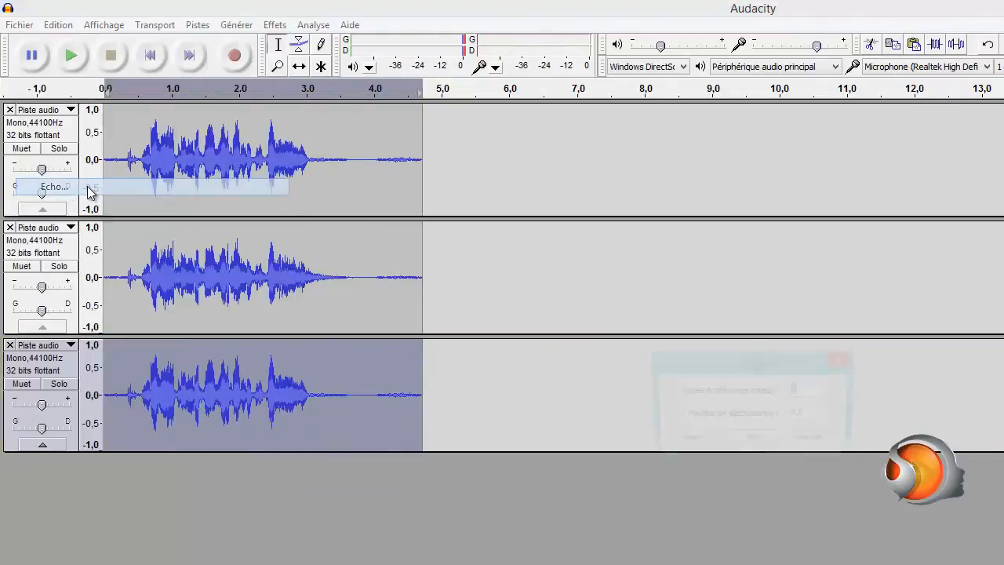
pyautogui.doubleClick(796, 390)
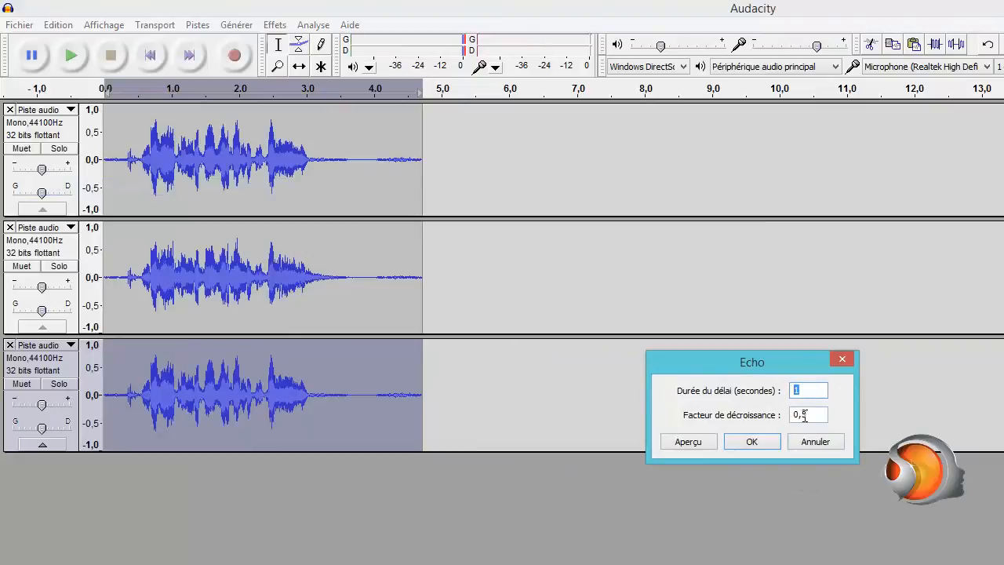
pyautogui.doubleClick(804, 415)
pyautogui.doubleClick(797, 390)
pyautogui.doubleClick(804, 391)
pyautogui.click(794, 390)
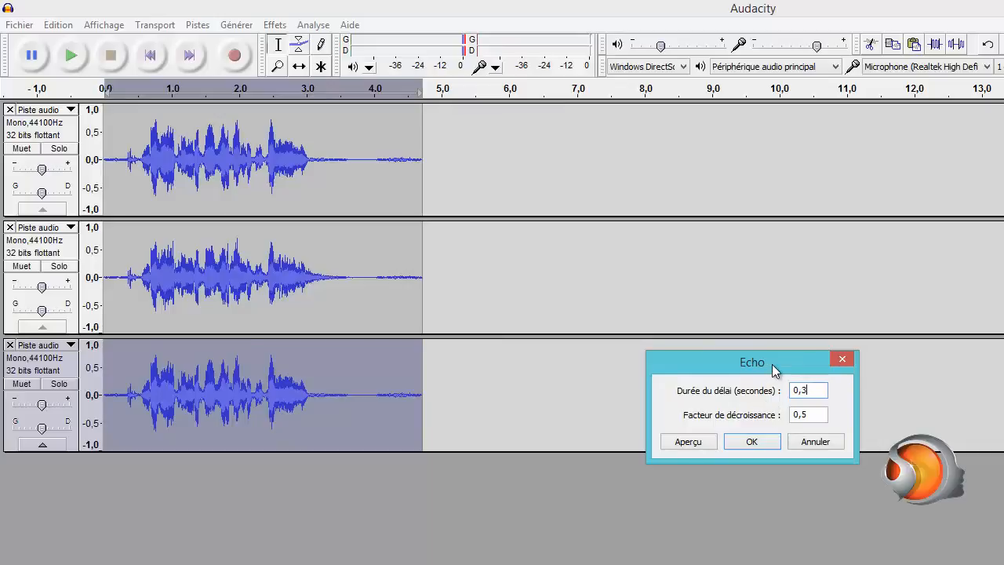
pyautogui.moveTo(772, 368); pyautogui.dragTo(737, 402)
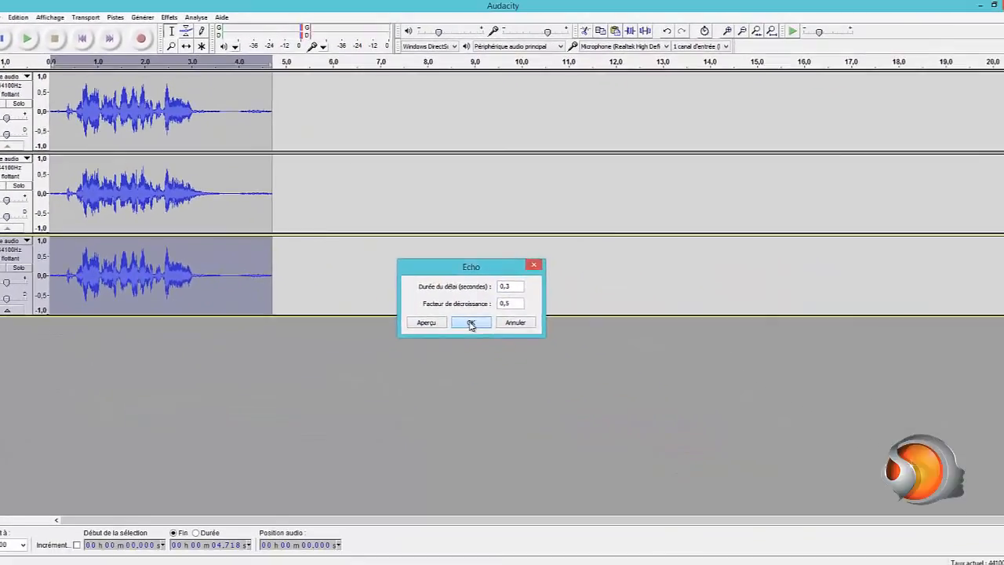
pyautogui.click(717, 459)
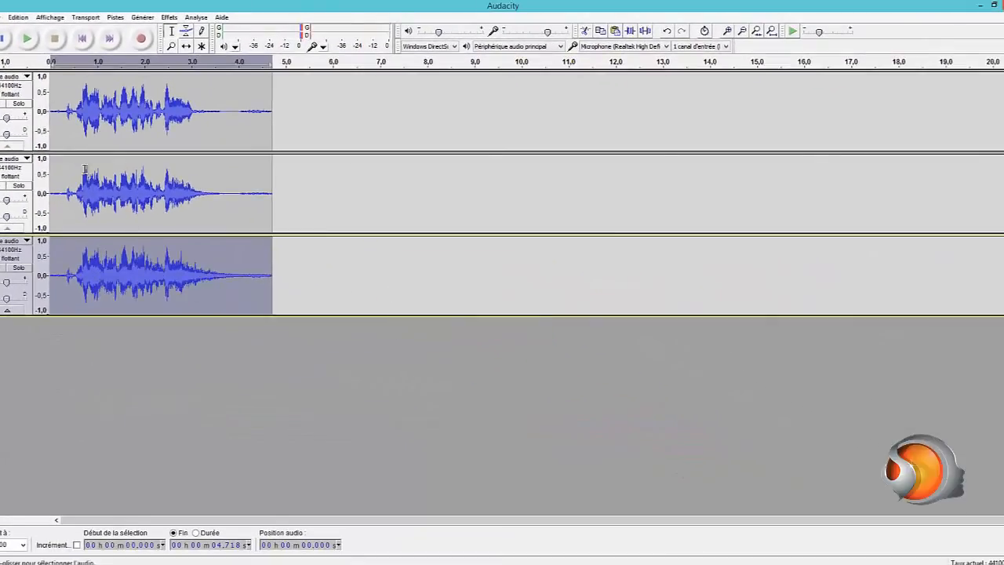
# Step: Lower the system volume slightly and play the three tracks together from about 0.16 s
pyautogui.click(59, 139)
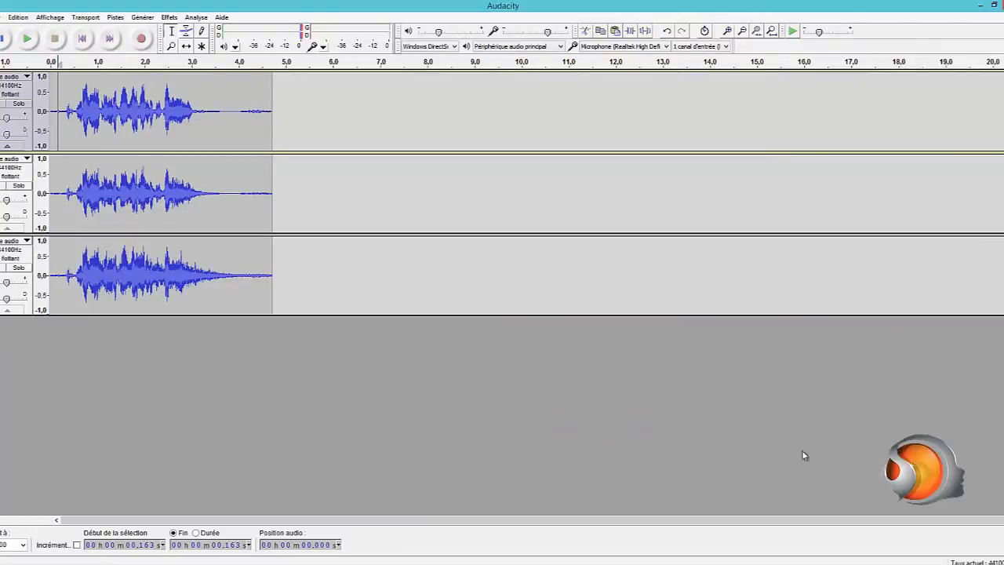
pyautogui.click(948, 563)
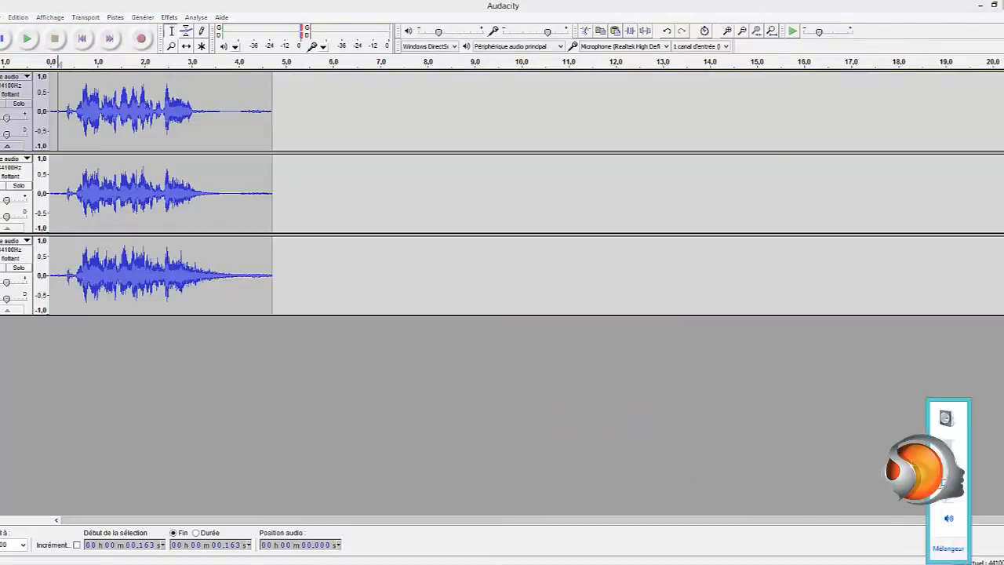
pyautogui.moveTo(948, 485); pyautogui.dragTo(948, 495)
pyautogui.click(445, 370)
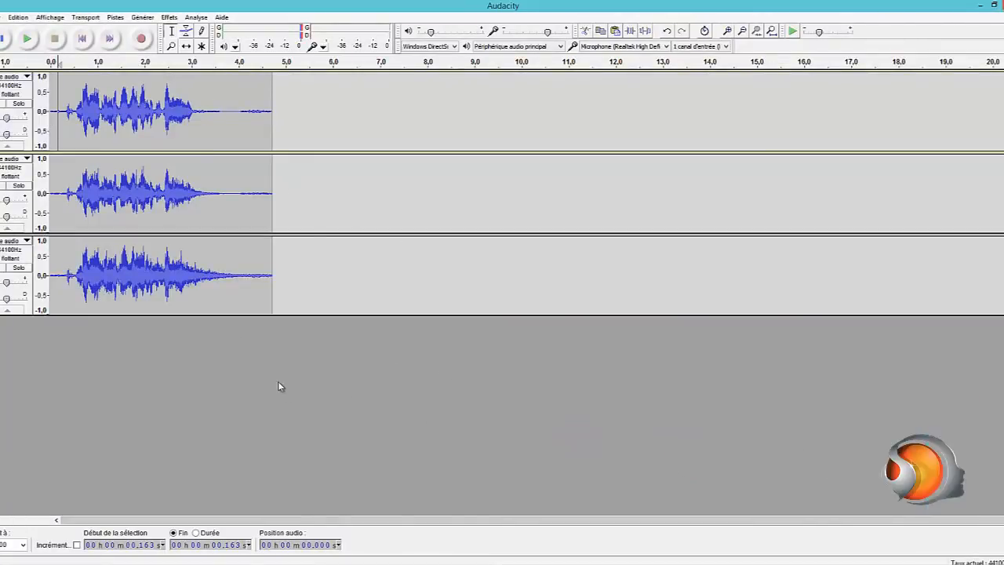
pyautogui.click(27, 40)
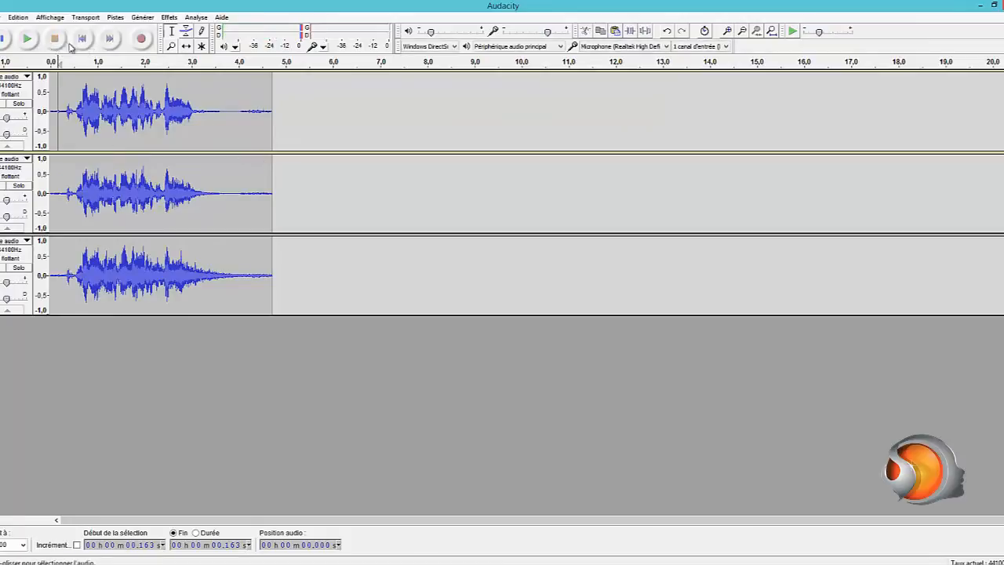
pyautogui.click(30, 40)
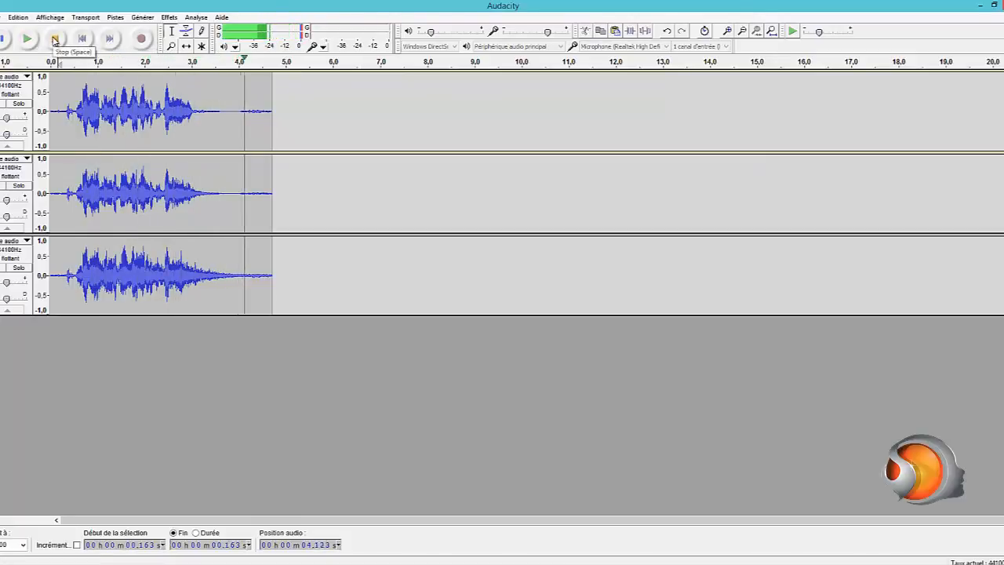
# Step: Raise the system volume, replay the three tracks from about 0.16 s and stop the playback
pyautogui.click(949, 563)
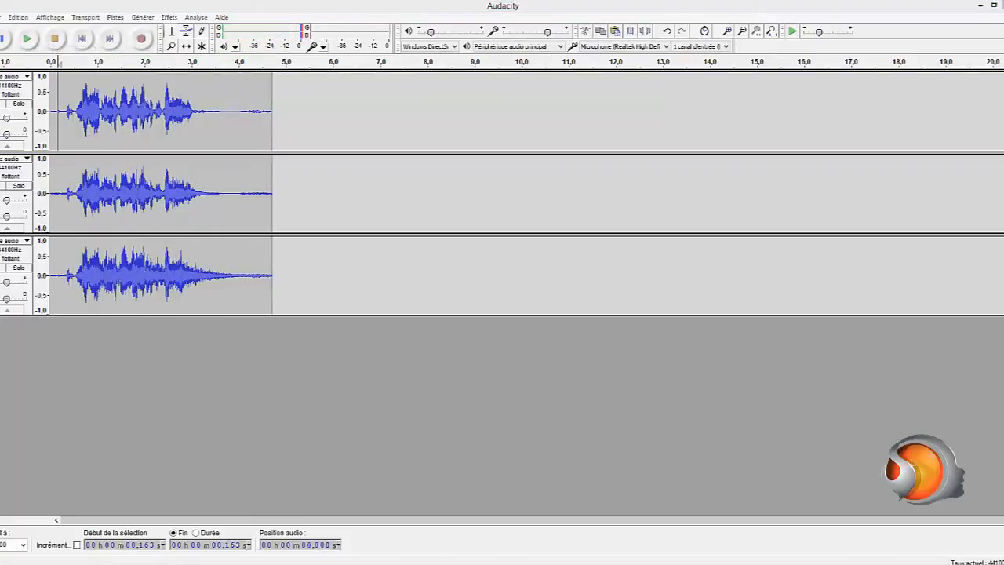
pyautogui.moveTo(951, 494); pyautogui.dragTo(947, 474)
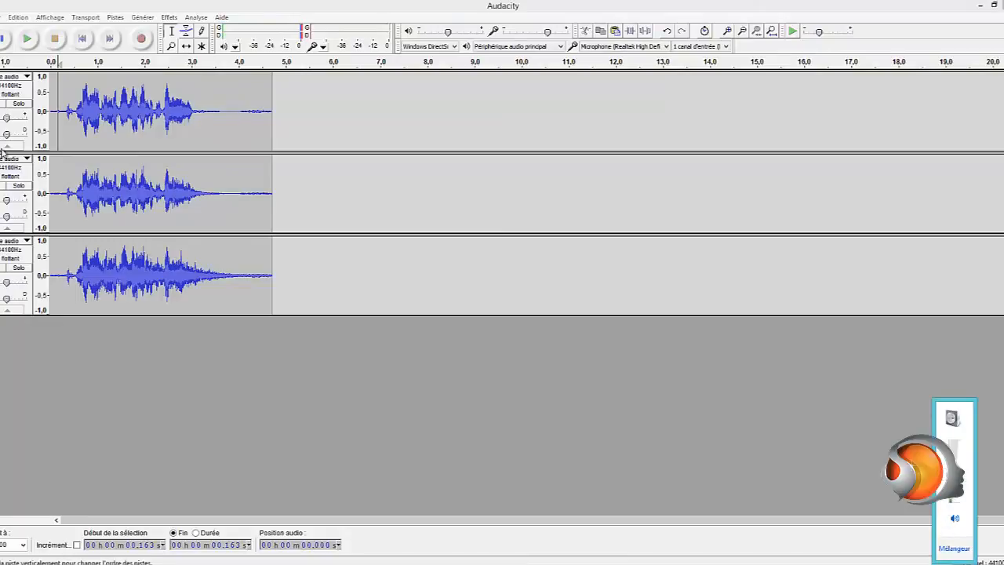
pyautogui.click(27, 38)
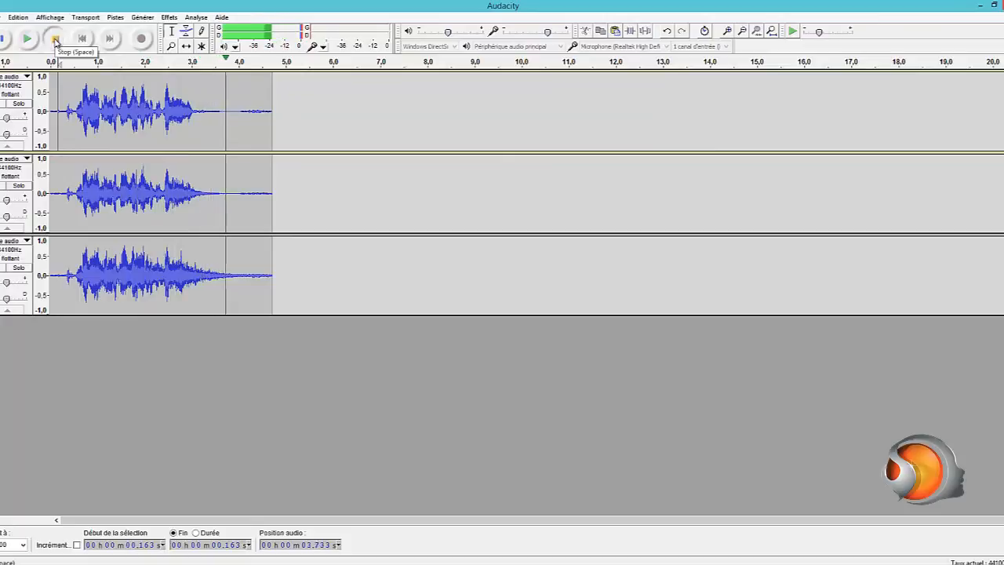
pyautogui.click(56, 41)
# Step: Place the cursor at about 0.4 s in the second track and lower the system volume slightly
pyautogui.click(70, 172)
pyautogui.click(2, 17)
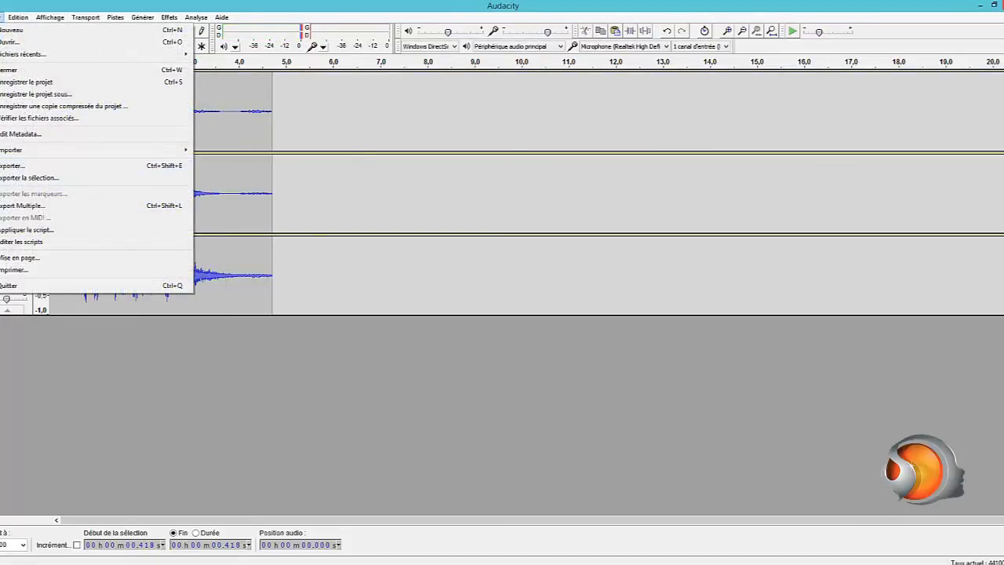
pyautogui.click(949, 562)
pyautogui.moveTo(957, 479); pyautogui.dragTo(956, 481)
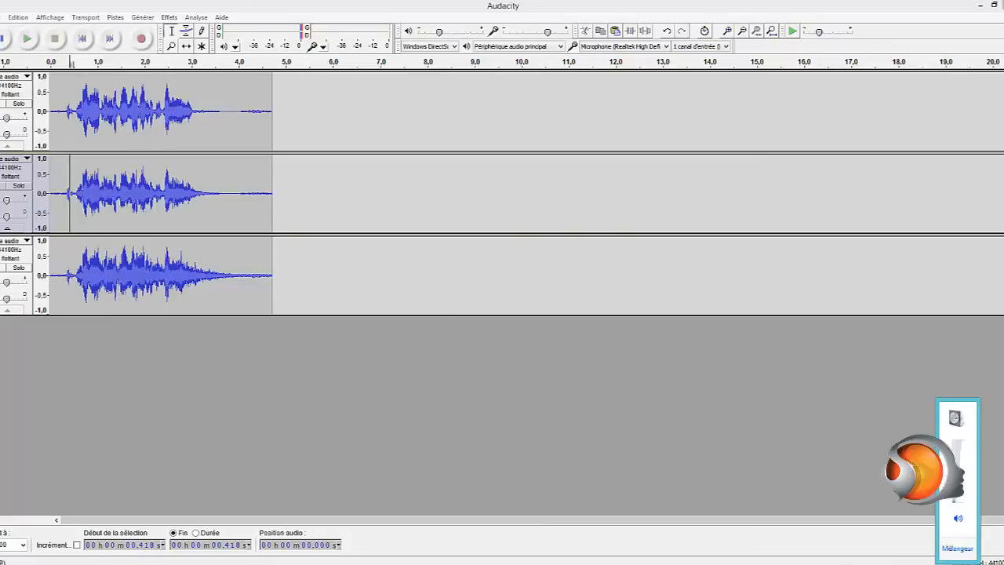
# Step: Export the mix to the echo sound folder as test echo fr in WAV (Microsoft) signé 16 bits PCM format, accepting the mono mixdown
pyautogui.click(2, 17)
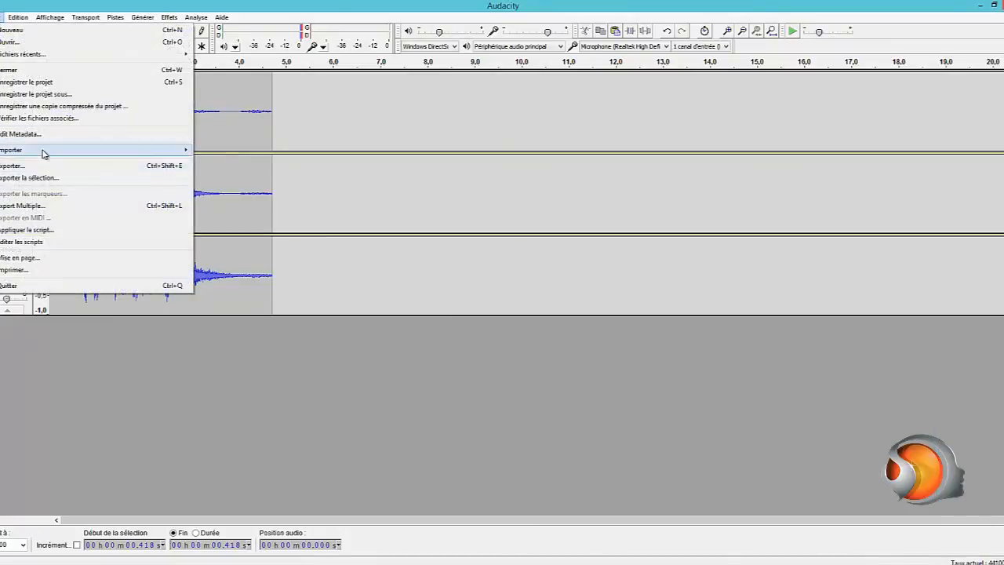
pyautogui.moveTo(43, 154)
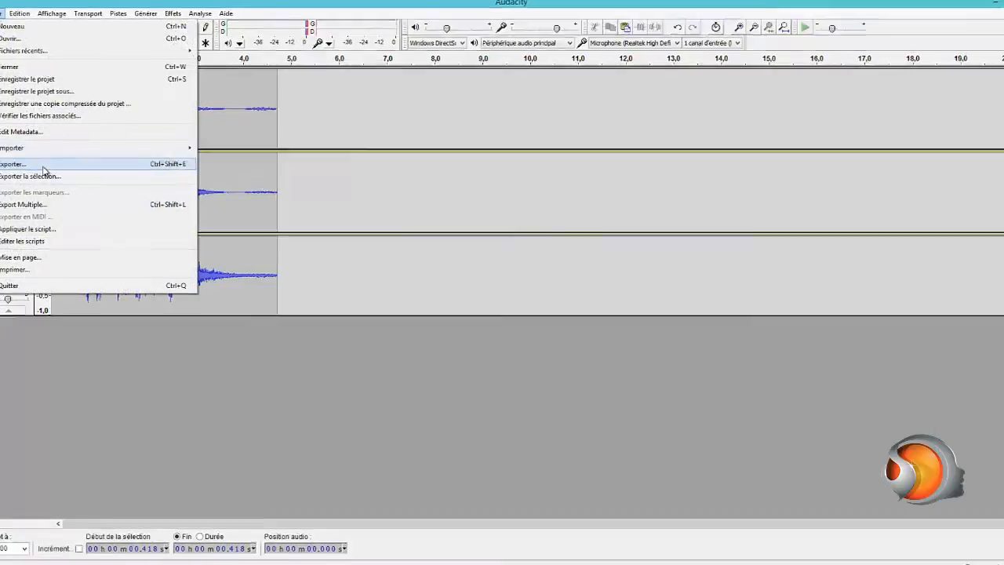
pyautogui.click(43, 169)
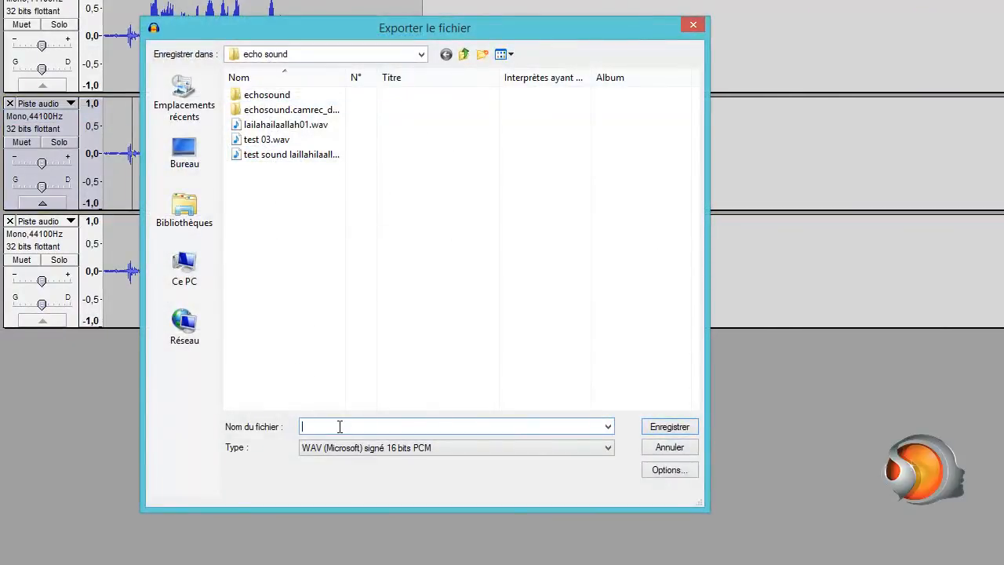
pyautogui.write('test echo fr')
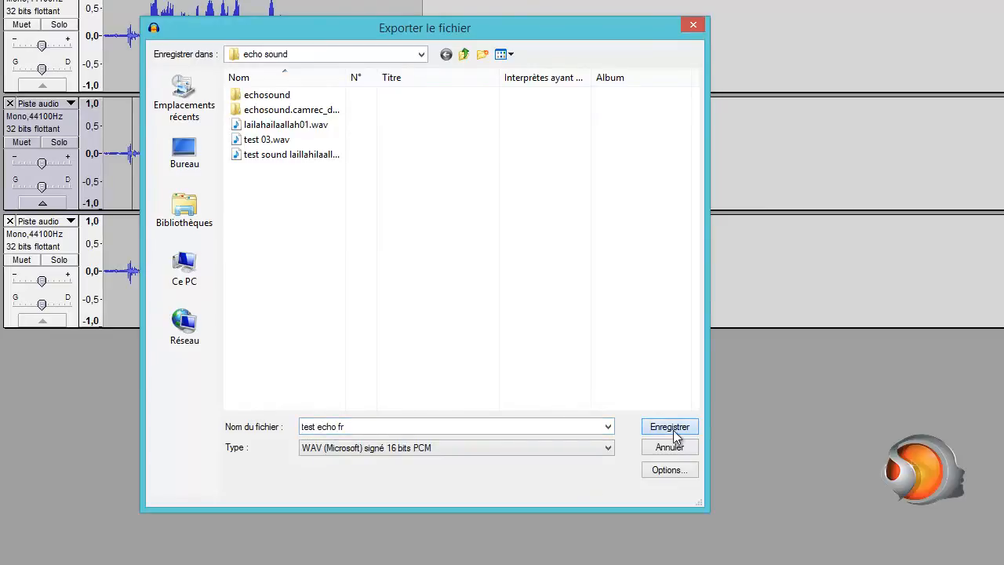
pyautogui.click(417, 451)
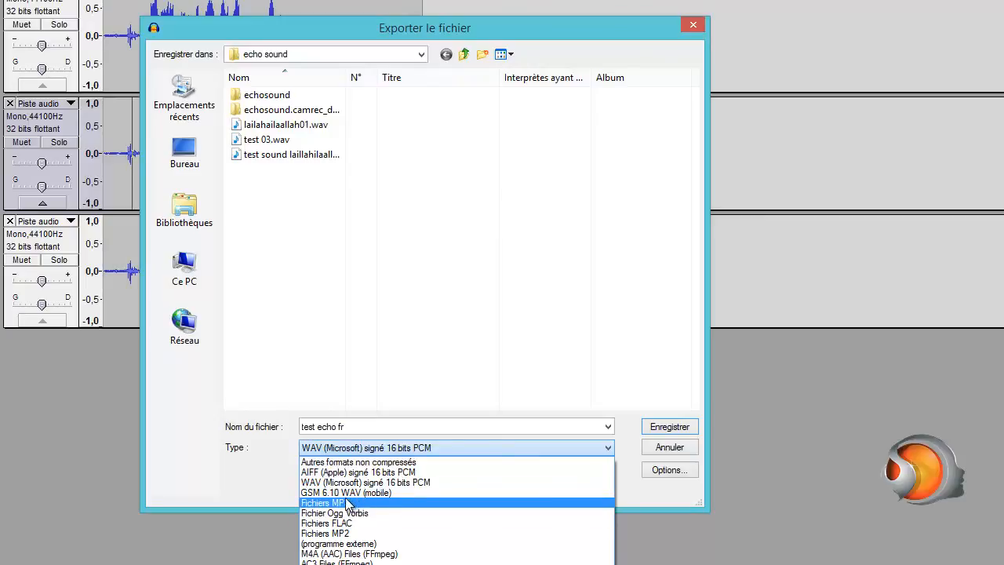
pyautogui.click(240, 483)
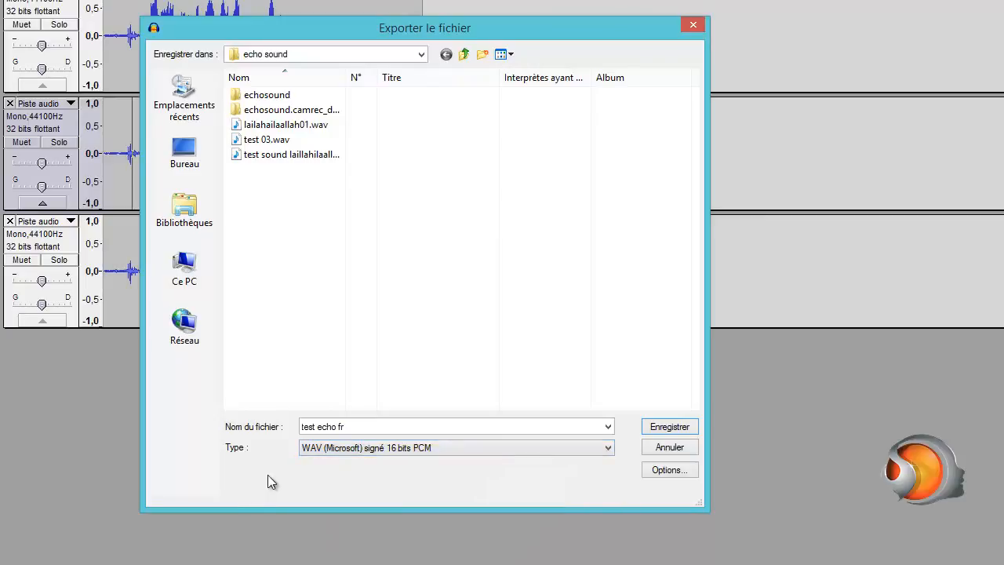
pyautogui.click(465, 447)
pyautogui.click(465, 447)
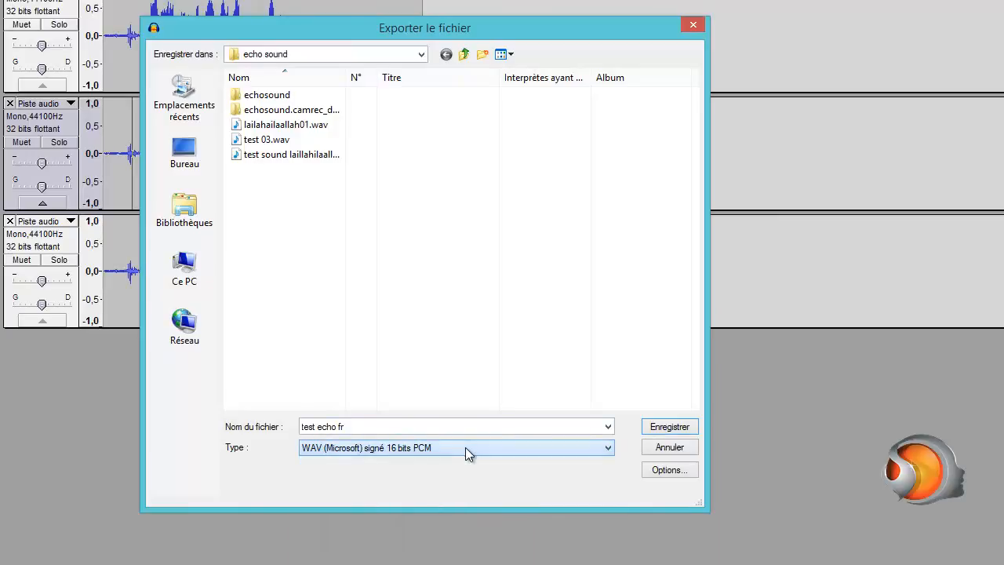
pyautogui.click(678, 428)
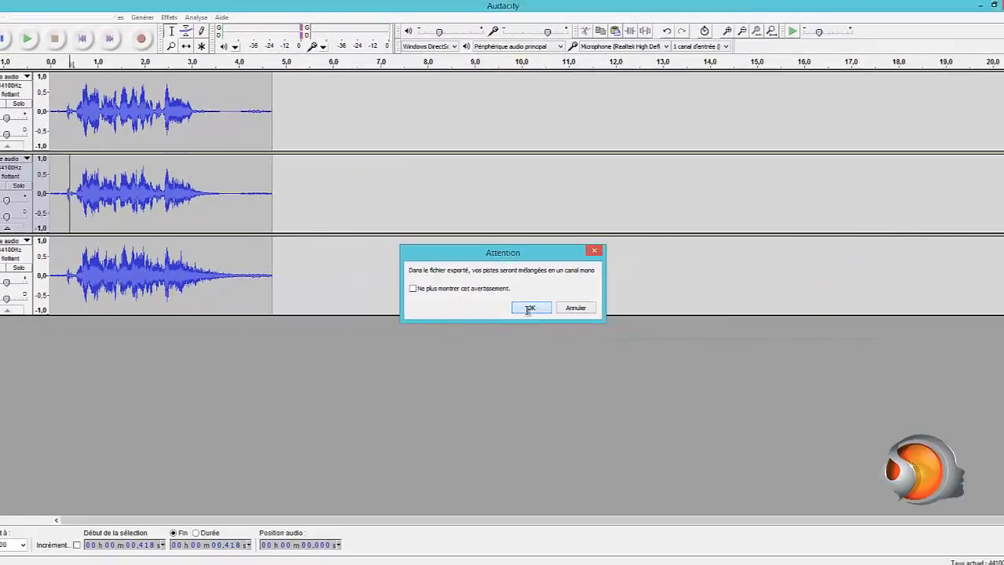
pyautogui.click(644, 312)
pyautogui.click(578, 353)
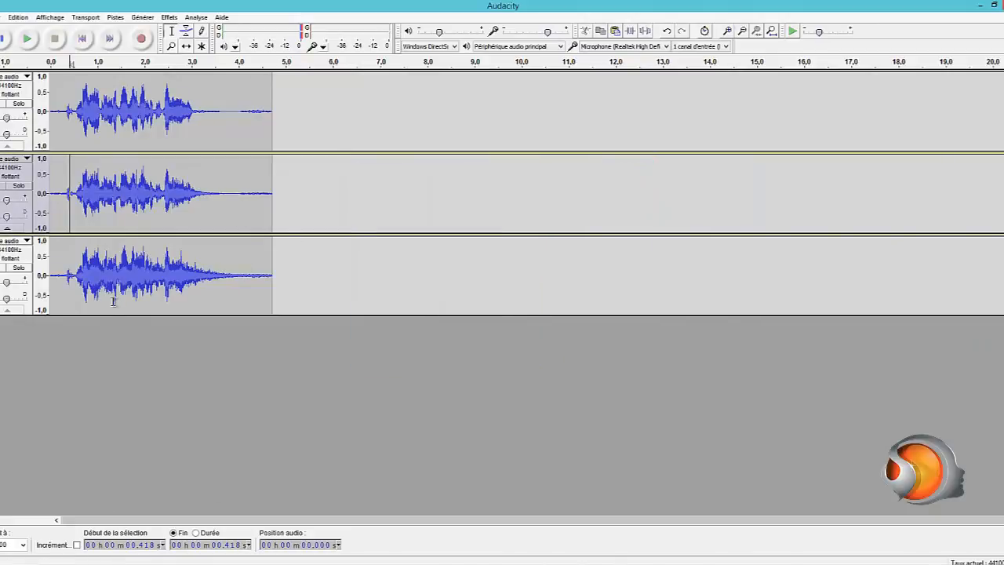
# Step: Place the cursor at about 0.1 s in the second track
pyautogui.click(56, 188)
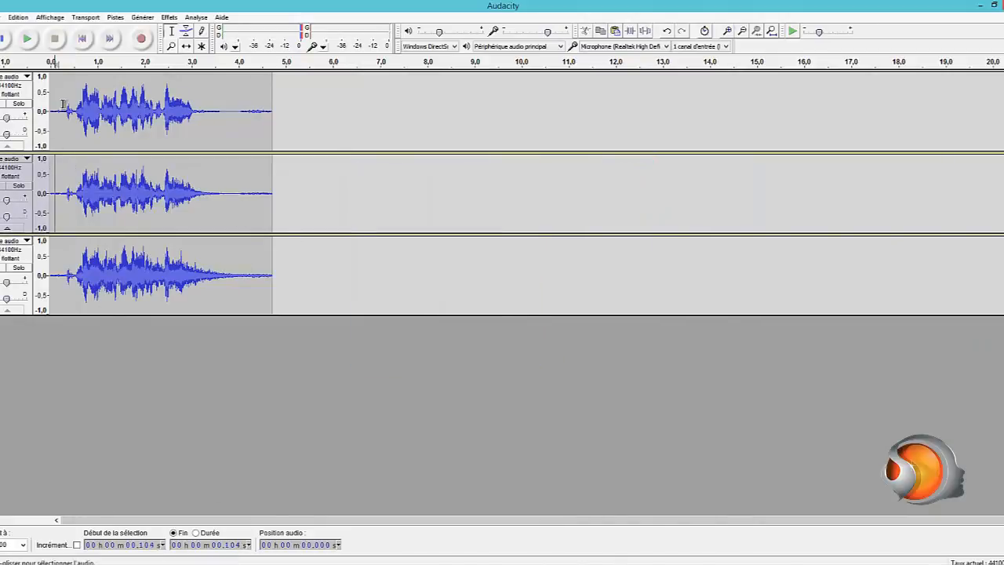